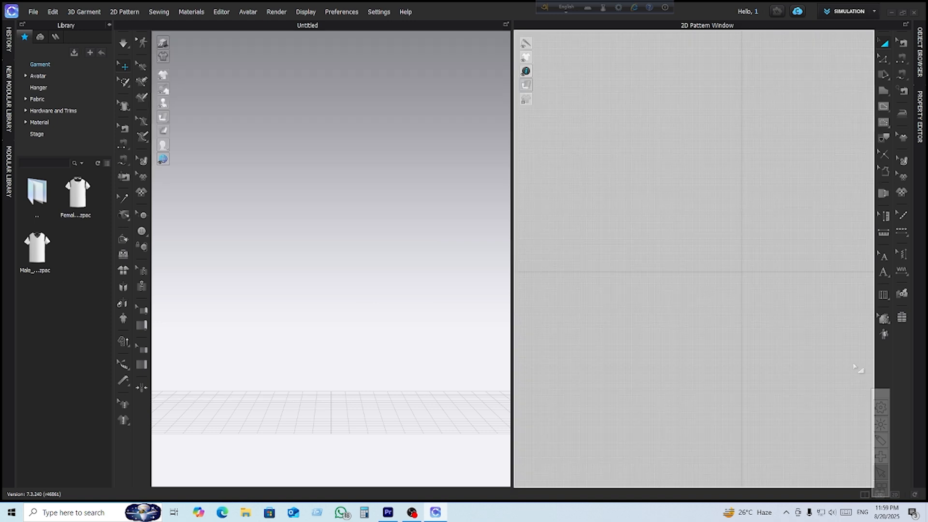
{"action": "left_click", "coordinate": [881, 442]}
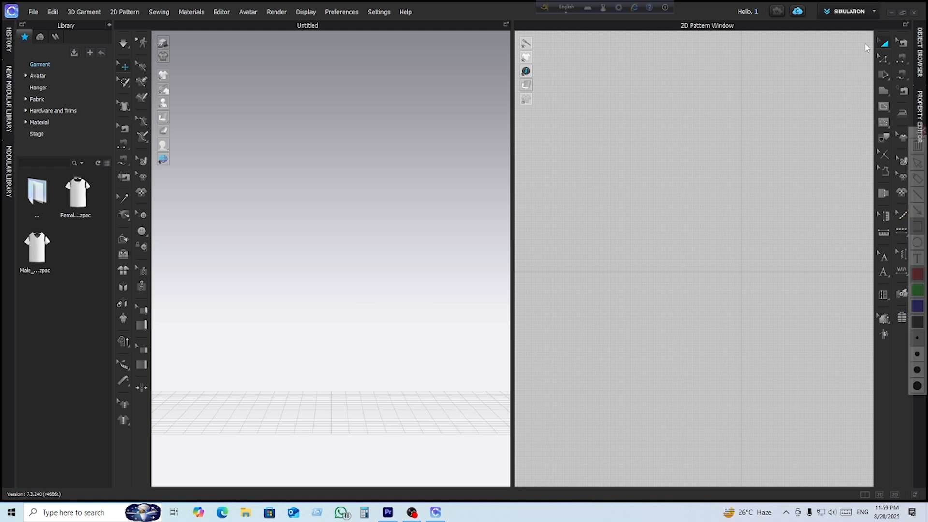
{"action": "left_click_drag", "start_coordinate": [872, 30], "coordinate": [882, 53]}
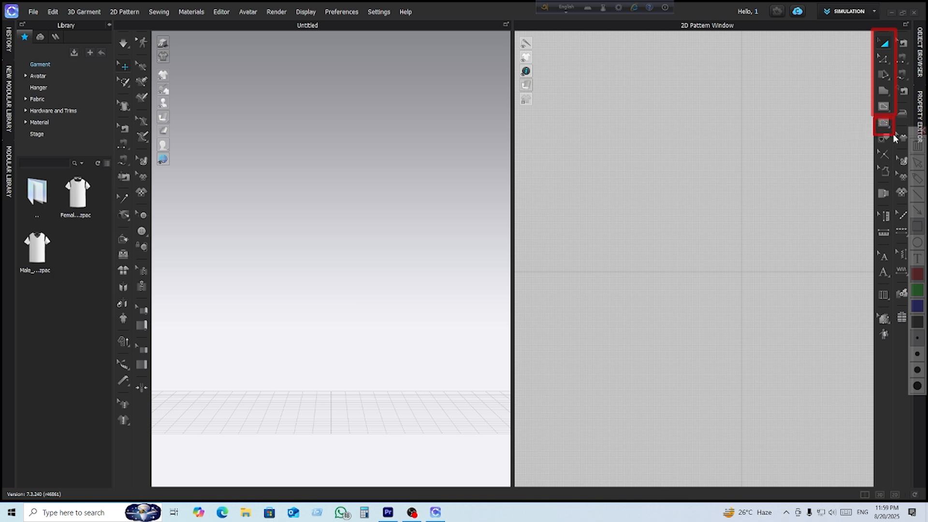
{"action": "left_click_drag", "start_coordinate": [894, 139], "coordinate": [894, 180]}
{"action": "mouse_move", "coordinate": [913, 134]}
{"action": "left_mouse_down"}
{"action": "mouse_move", "coordinate": [911, 155]}
{"action": "mouse_move", "coordinate": [818, 238]}
{"action": "mouse_move", "coordinate": [856, 223]}
{"action": "left_mouse_up"}
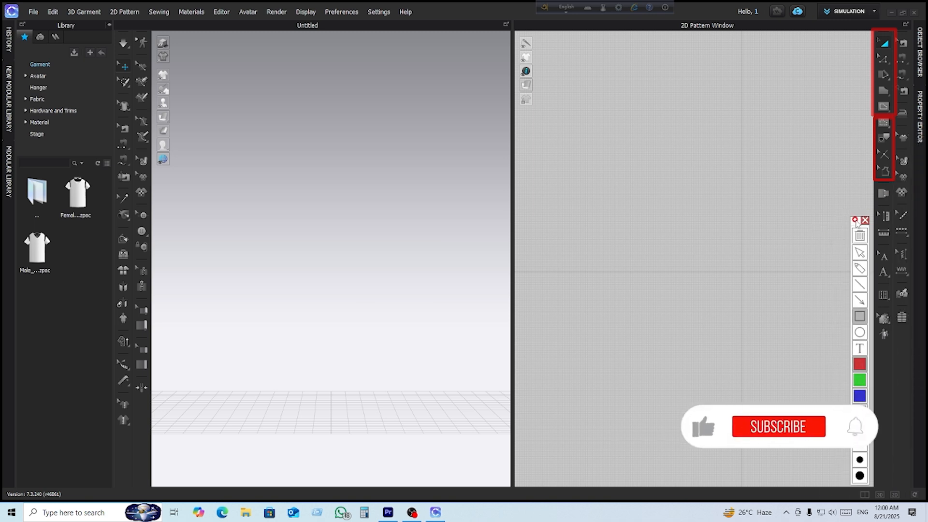
{"action": "right_click", "coordinate": [591, 140]}
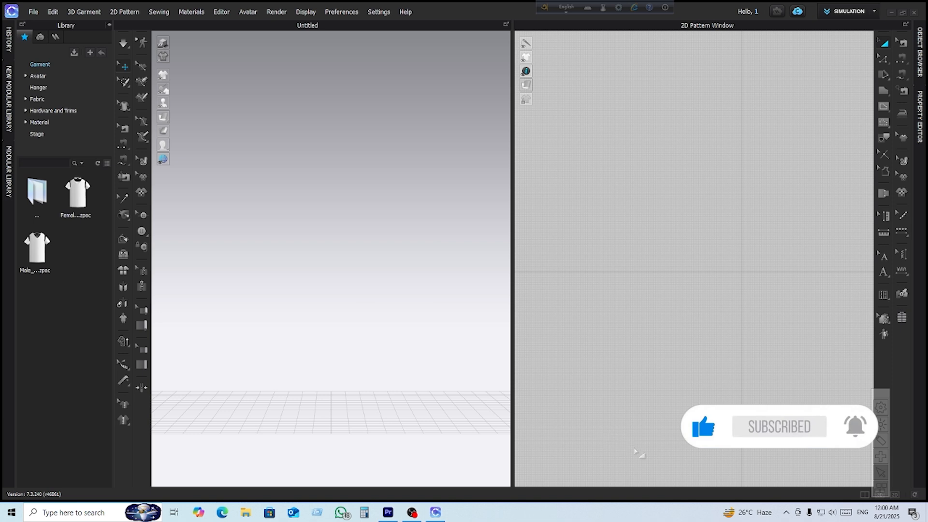
Step: Show only the 2D pattern view and draw a large rectangular pattern piece about 620 in wide and 323 in high
{"action": "left_click", "coordinate": [895, 495]}
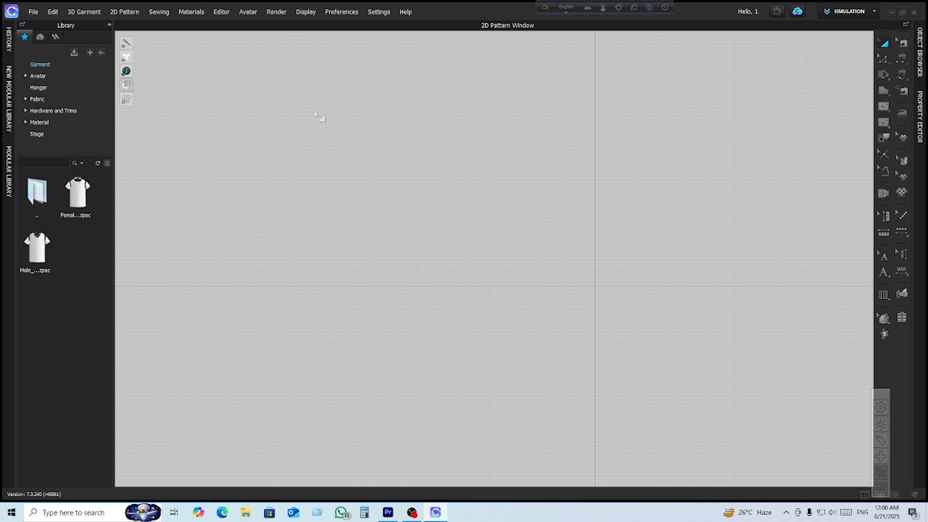
{"action": "key", "text": "s"}
{"action": "left_click_drag", "start_coordinate": [189, 91], "coordinate": [788, 403]}
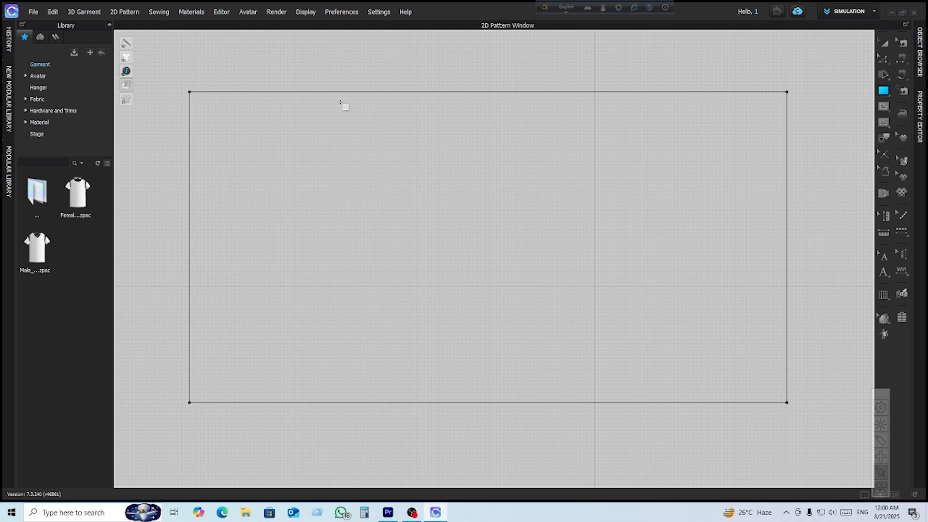
{"action": "left_click", "coordinate": [275, 146]}
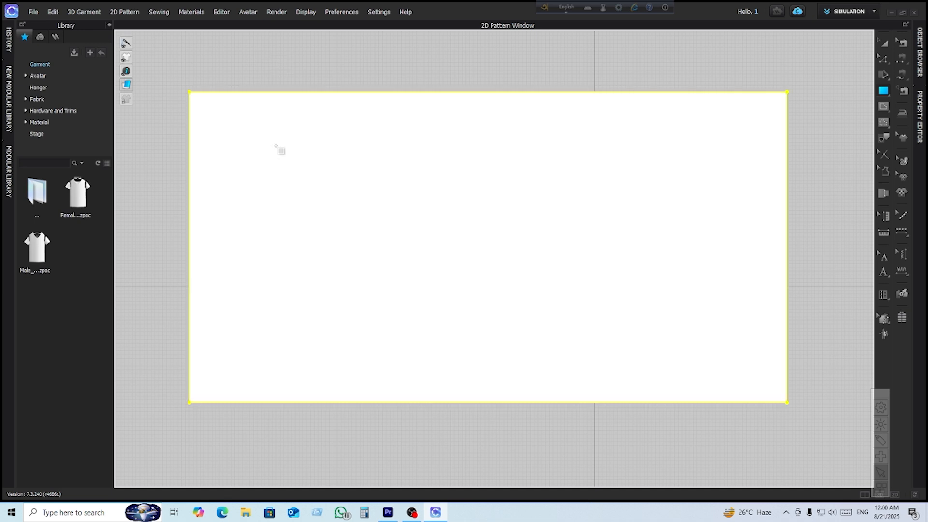
{"action": "right_click", "coordinate": [799, 216]}
{"action": "left_click", "coordinate": [814, 149]}
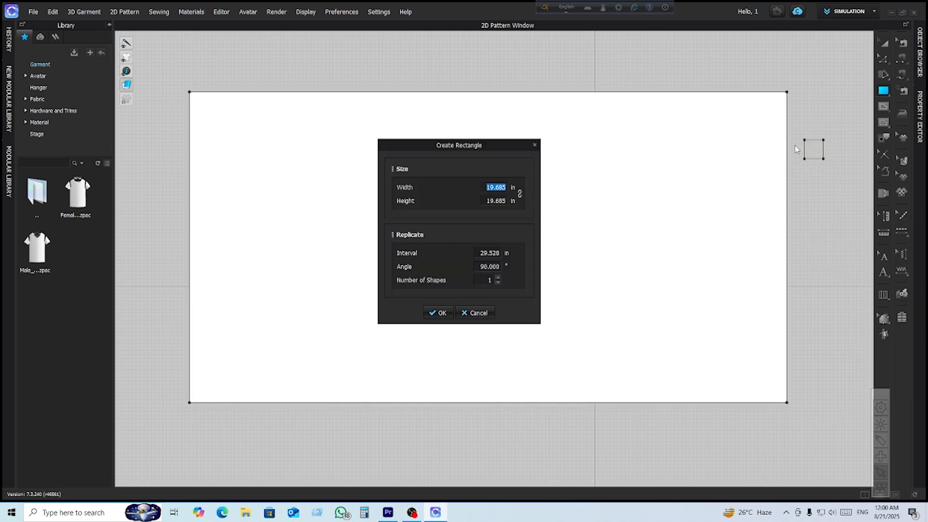
{"action": "left_click", "coordinate": [484, 313]}
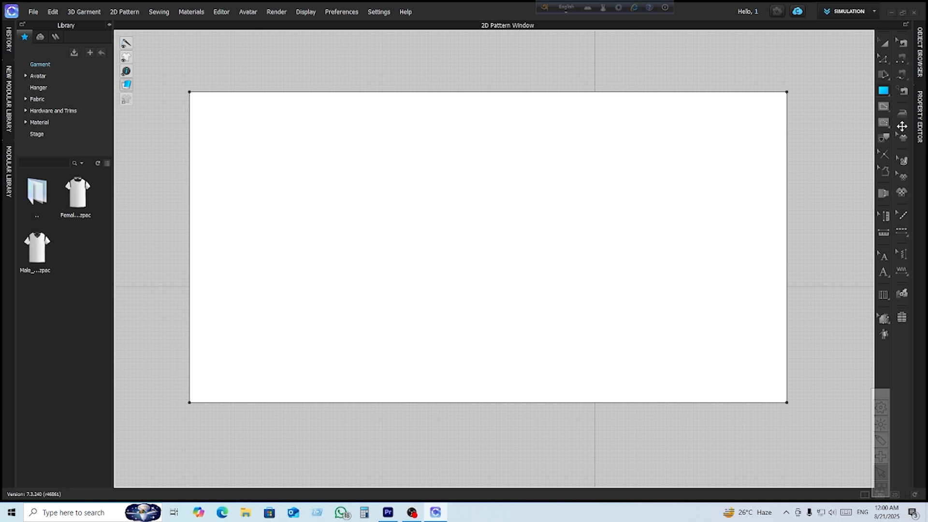
Step: Draw a tall, narrow base rectangle inside the left half of the pattern piece
{"action": "left_click", "coordinate": [882, 107]}
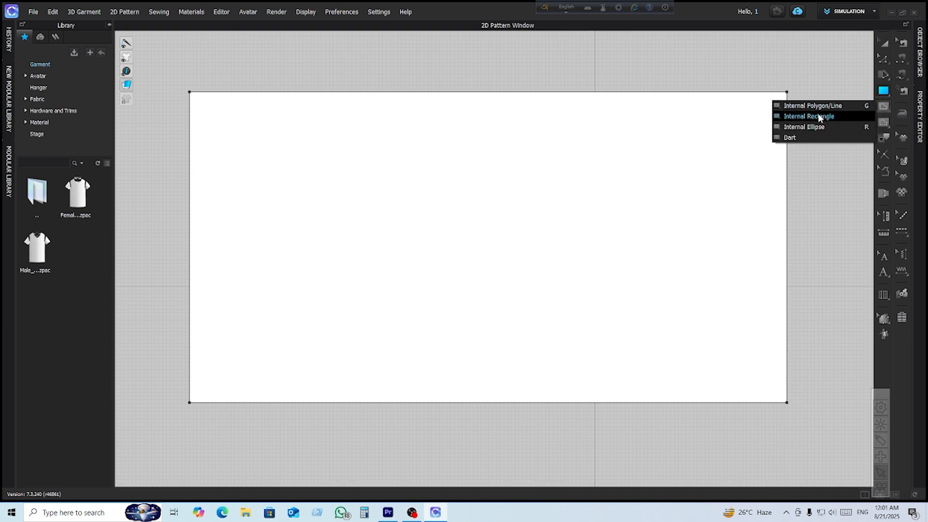
{"action": "left_click", "coordinate": [819, 116]}
{"action": "left_click", "coordinate": [889, 129]}
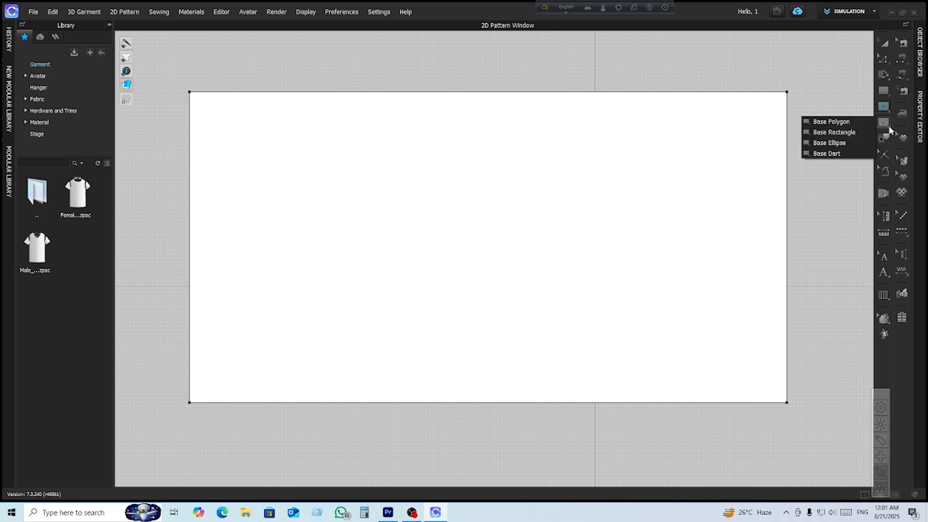
{"action": "left_click", "coordinate": [842, 131]}
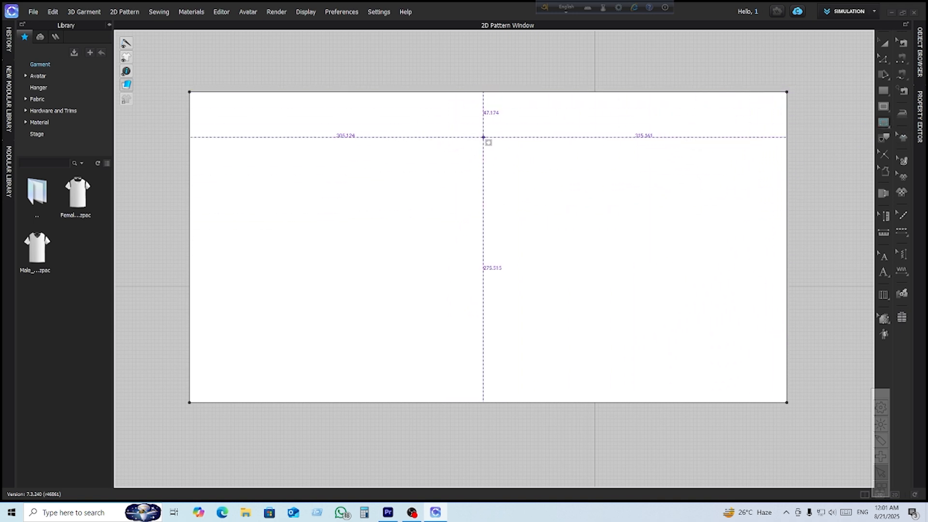
{"action": "left_click_drag", "start_coordinate": [316, 111], "coordinate": [425, 332]}
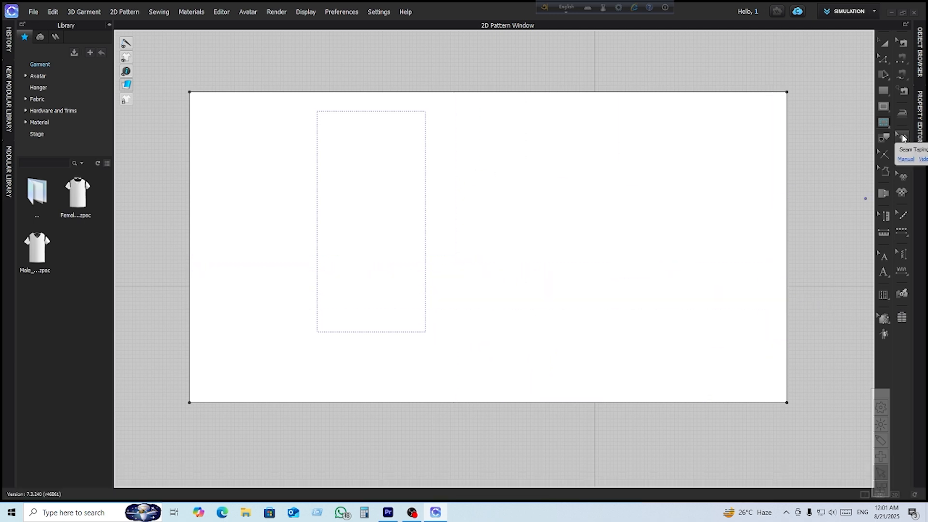
Step: Draw a diagonal base line about 298 in long, sloping down to the right across the right half of the pattern piece
{"action": "left_click", "coordinate": [883, 126]}
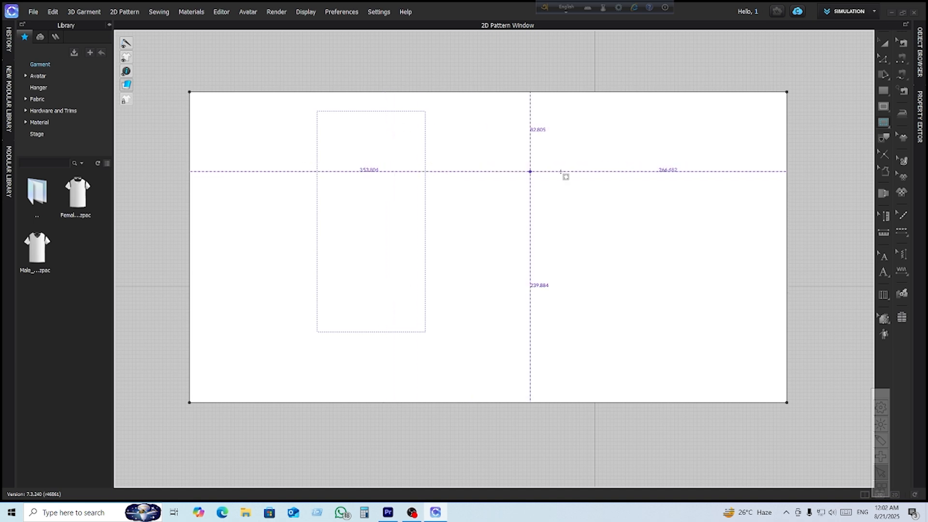
{"action": "left_click", "coordinate": [890, 129]}
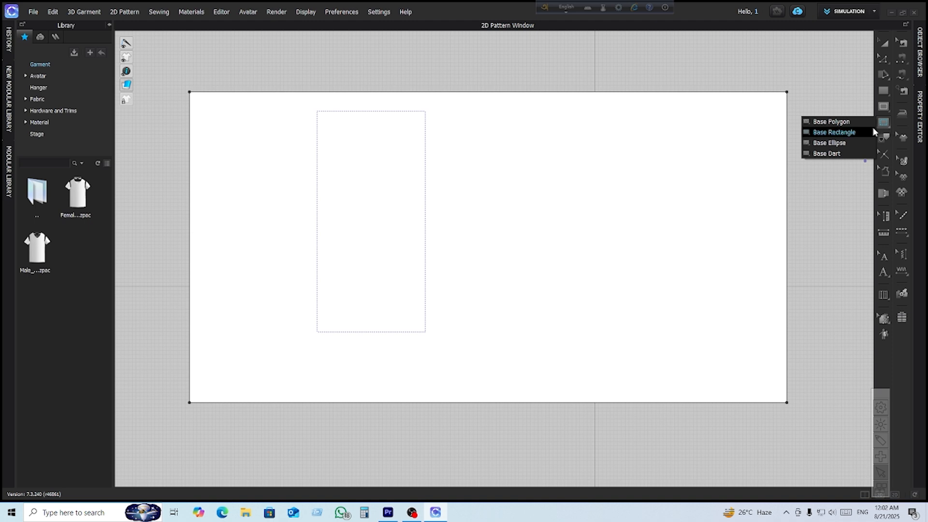
{"action": "left_click", "coordinate": [834, 130]}
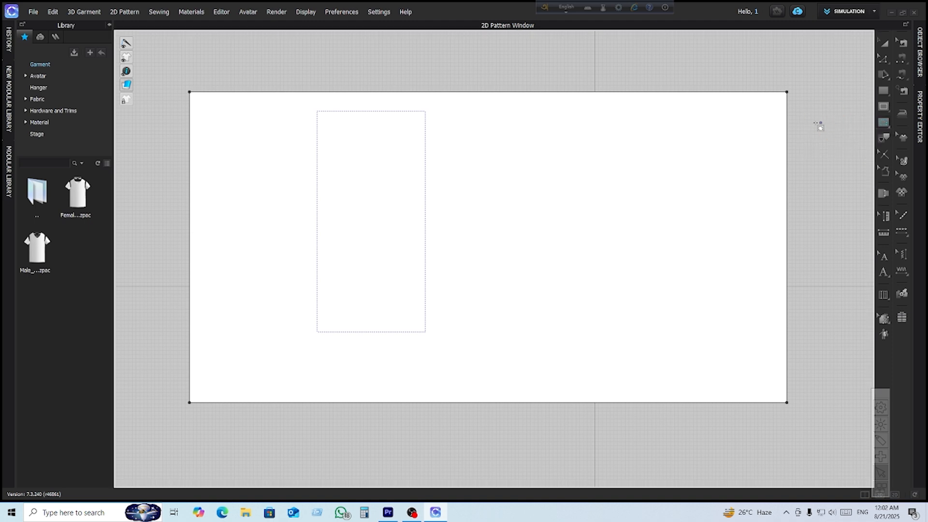
{"action": "left_click", "coordinate": [493, 133]}
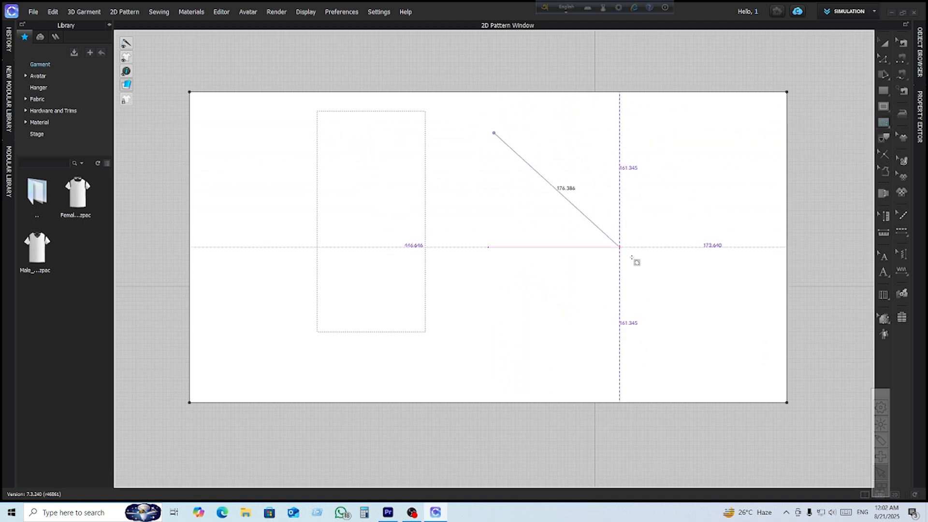
{"action": "left_click", "coordinate": [717, 313]}
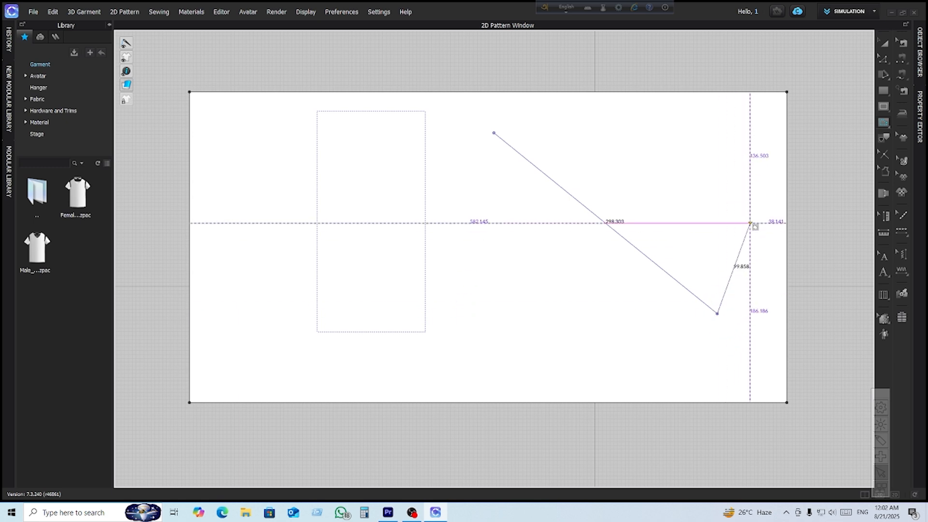
{"action": "key", "text": "Return"}
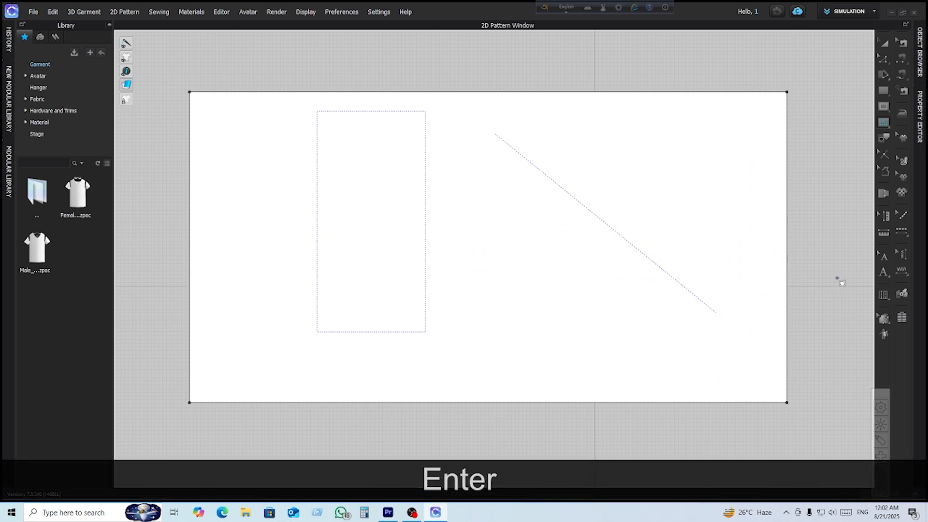
Step: Draw a base rectangle over the diagonal base line and a base ellipse across that rectangle's upper edge
{"action": "left_click", "coordinate": [886, 125]}
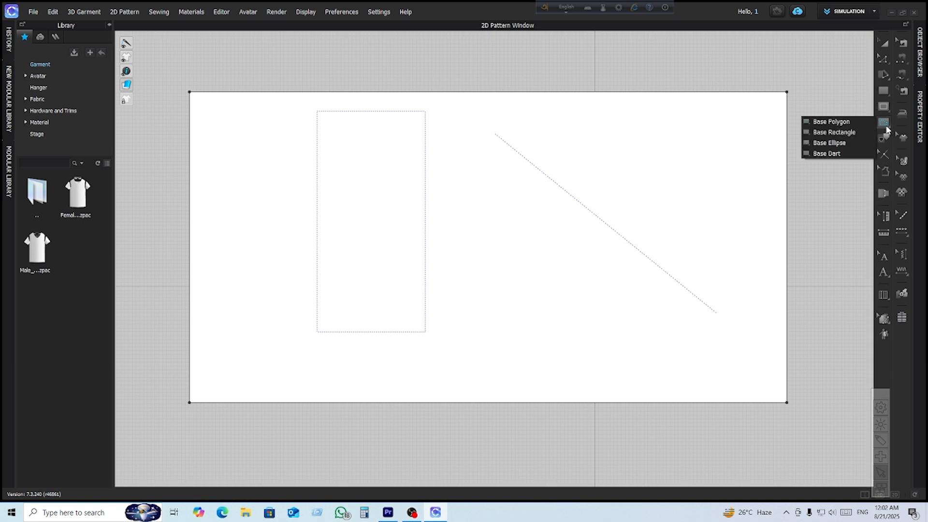
{"action": "left_click", "coordinate": [849, 134]}
{"action": "left_click_drag", "start_coordinate": [470, 121], "coordinate": [678, 339]}
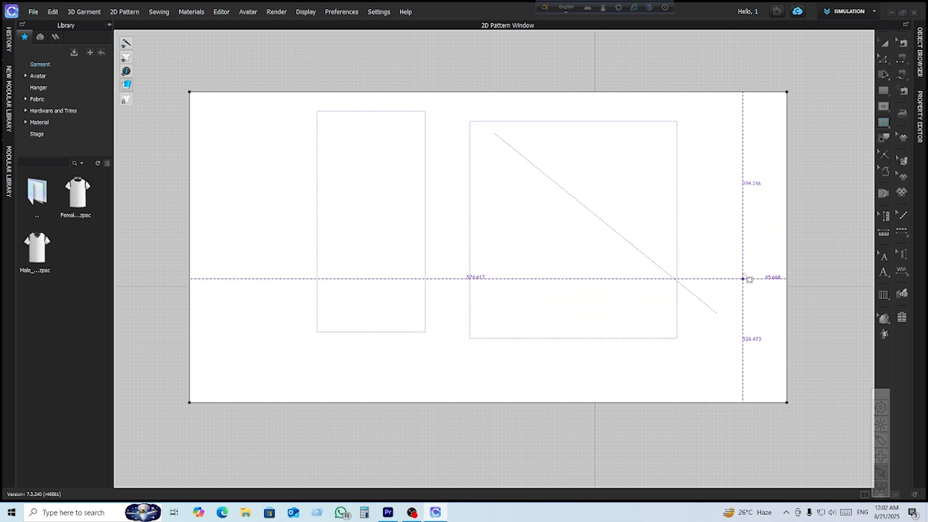
{"action": "left_click", "coordinate": [887, 127]}
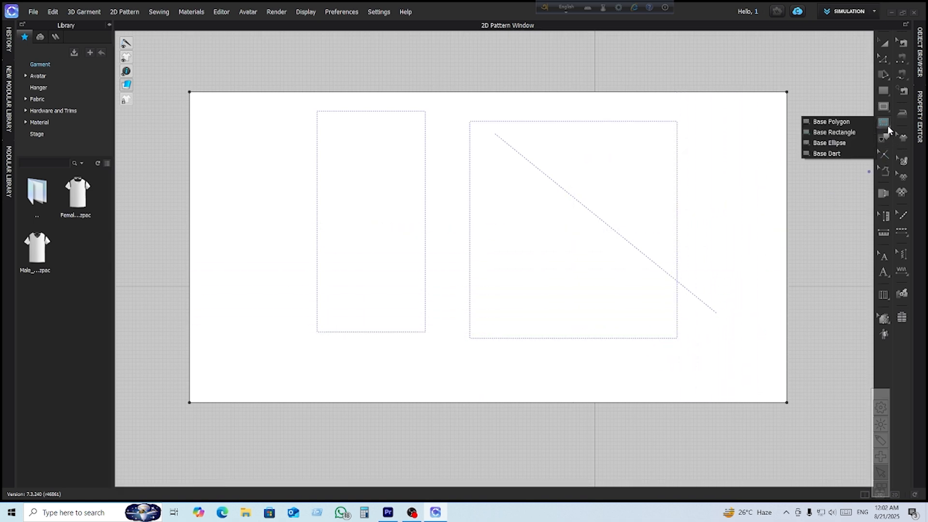
{"action": "left_click", "coordinate": [830, 143]}
{"action": "left_click_drag", "start_coordinate": [642, 161], "coordinate": [547, 98]}
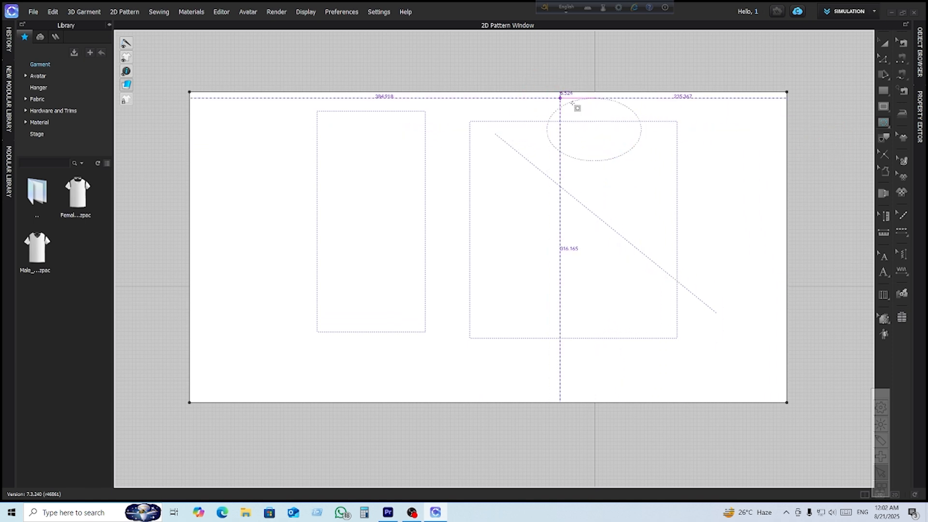
Step: Draw a tall vertical base dart near the right edge of the pattern piece
{"action": "left_click", "coordinate": [889, 130]}
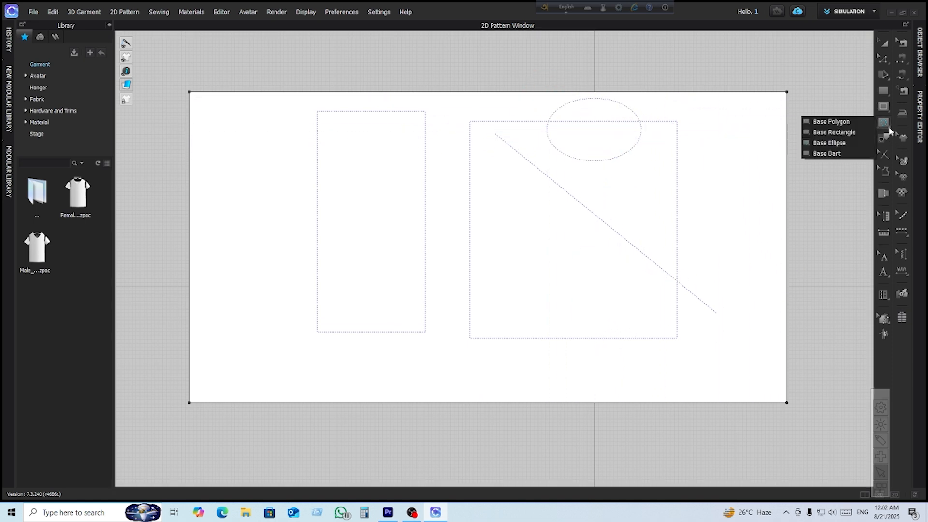
{"action": "left_click", "coordinate": [830, 152]}
{"action": "left_click_drag", "start_coordinate": [718, 131], "coordinate": [725, 362]}
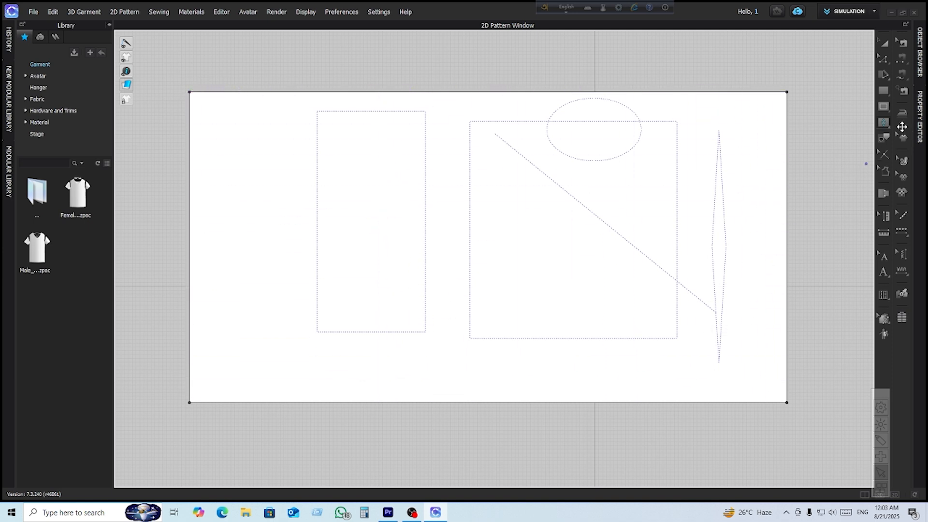
{"action": "left_click", "coordinate": [884, 123]}
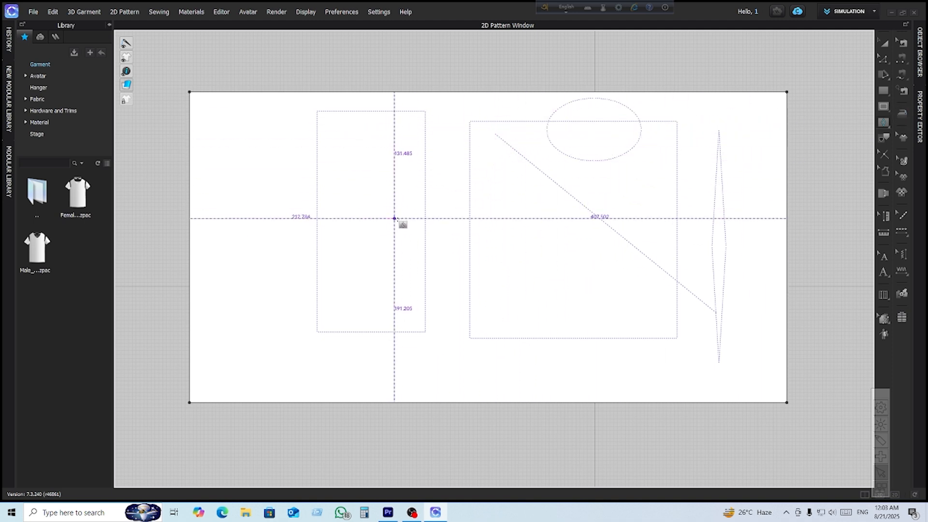
Step: Undo all the base shapes drawn inside the pattern piece, leaving only the large rectangle
{"action": "key", "text": "ctrl+z"}
{"action": "key", "text": "ctrl+z"}
{"action": "key", "text": "ctrl+z"}
{"action": "key", "text": "ctrl+z"}
{"action": "key", "text": "ctrl+z"}
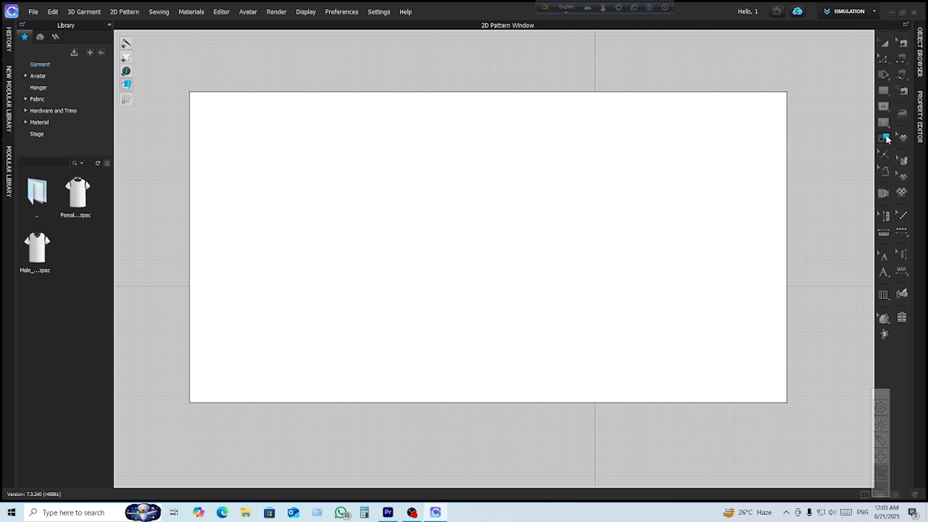
{"action": "left_click", "coordinate": [887, 109]}
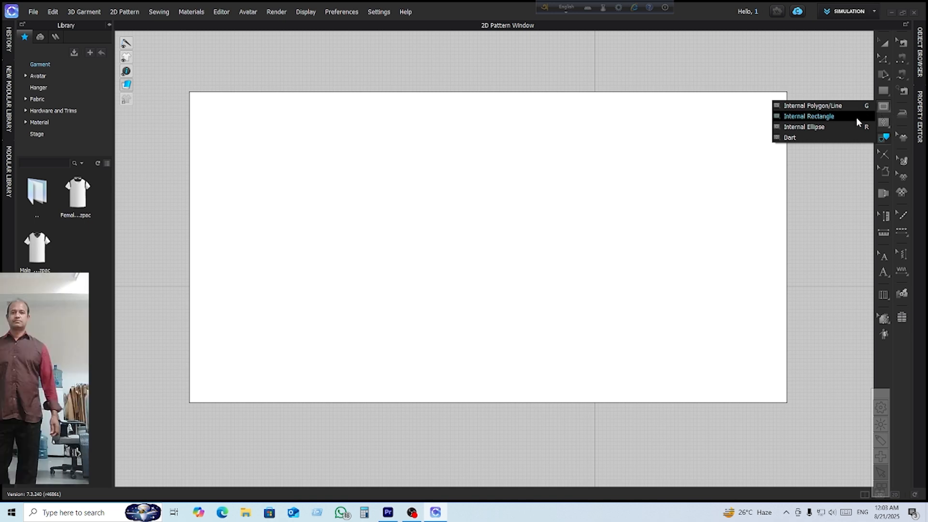
{"action": "left_click", "coordinate": [816, 116]}
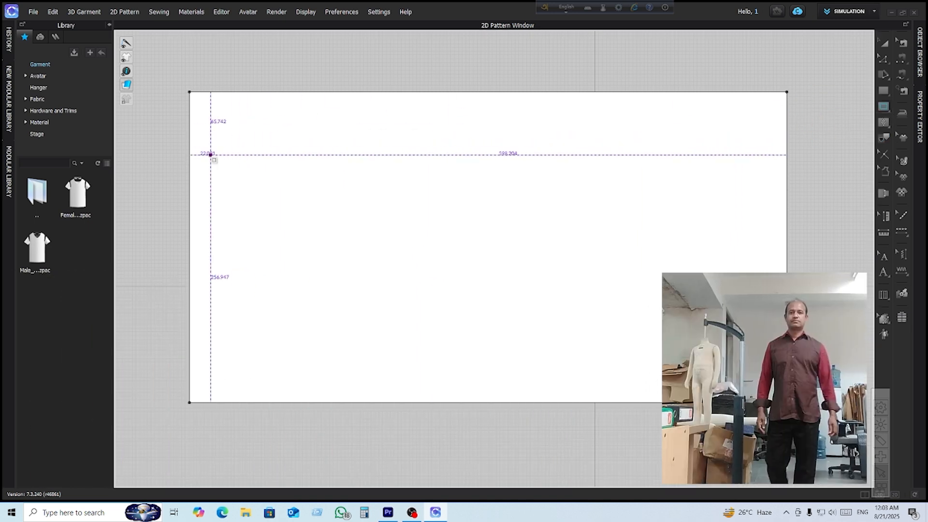
{"action": "left_click", "coordinate": [189, 164]}
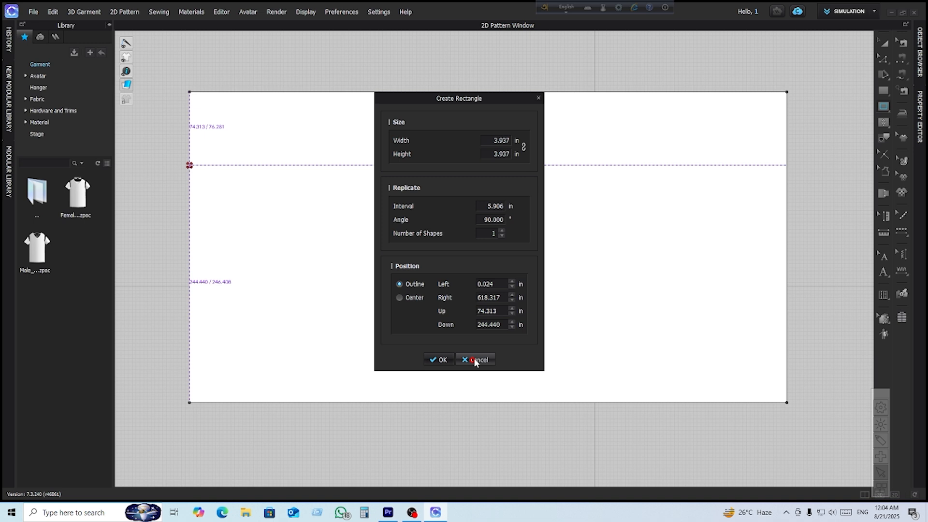
{"action": "left_click", "coordinate": [475, 360]}
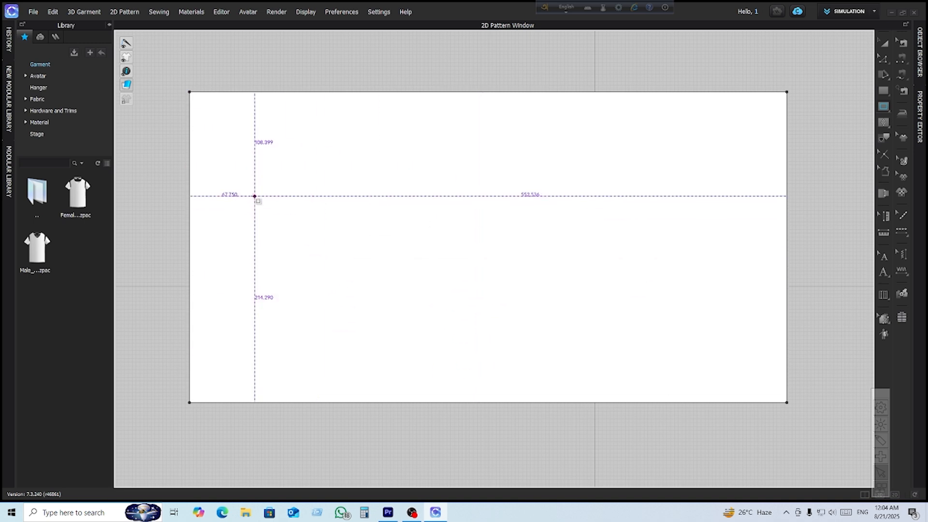
Step: Draw an internal polyline from the pattern's left edge to its upper edge, curving down to and along the lower edge, and back up
{"action": "key", "text": "g"}
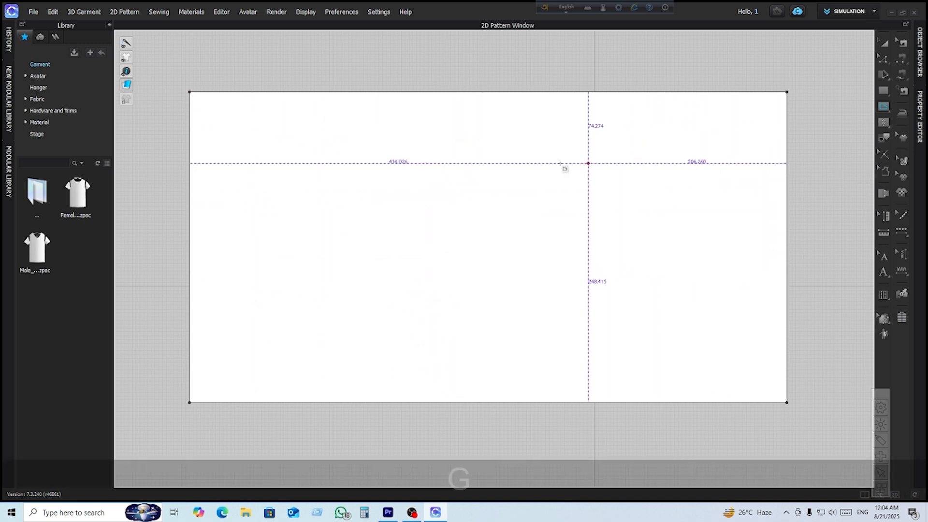
{"action": "left_click", "coordinate": [189, 168]}
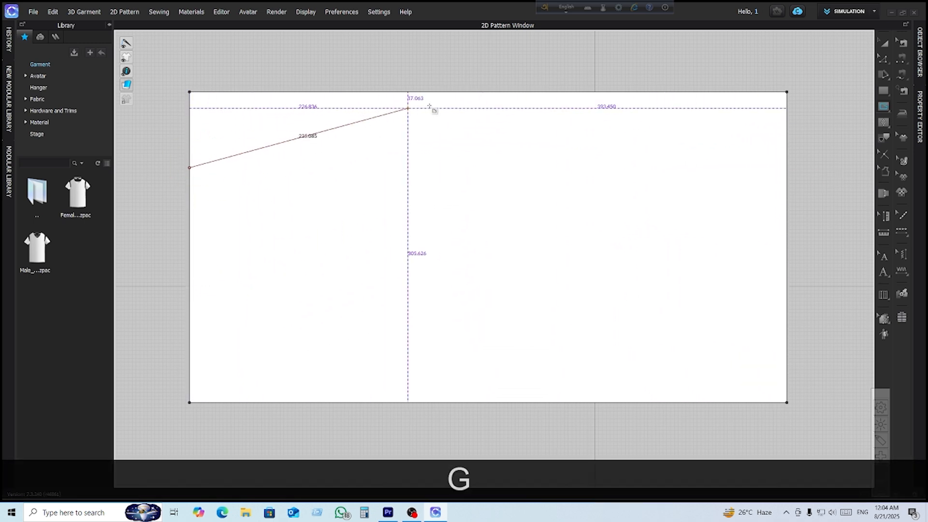
{"action": "left_click", "coordinate": [464, 92]}
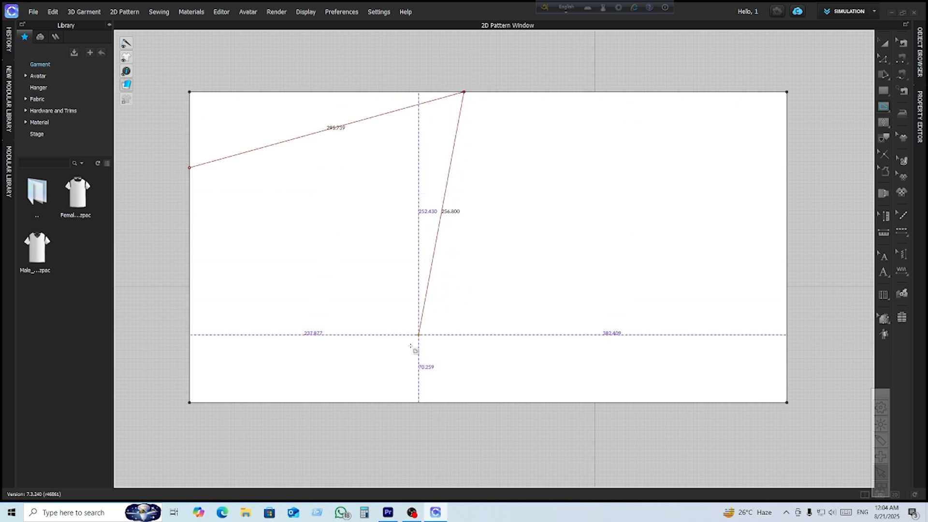
{"action": "left_click_drag", "start_coordinate": [330, 402], "coordinate": [354, 402]}
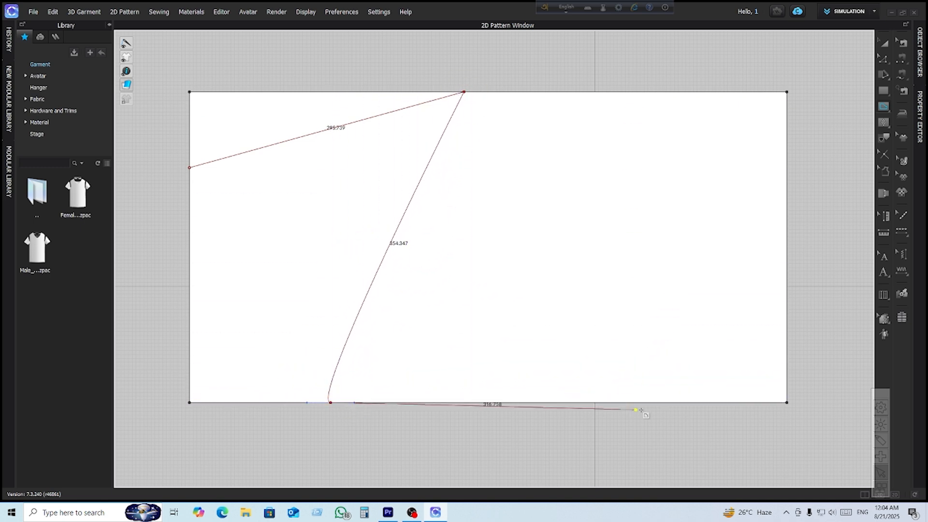
{"action": "left_click_drag", "start_coordinate": [678, 397], "coordinate": [678, 387]}
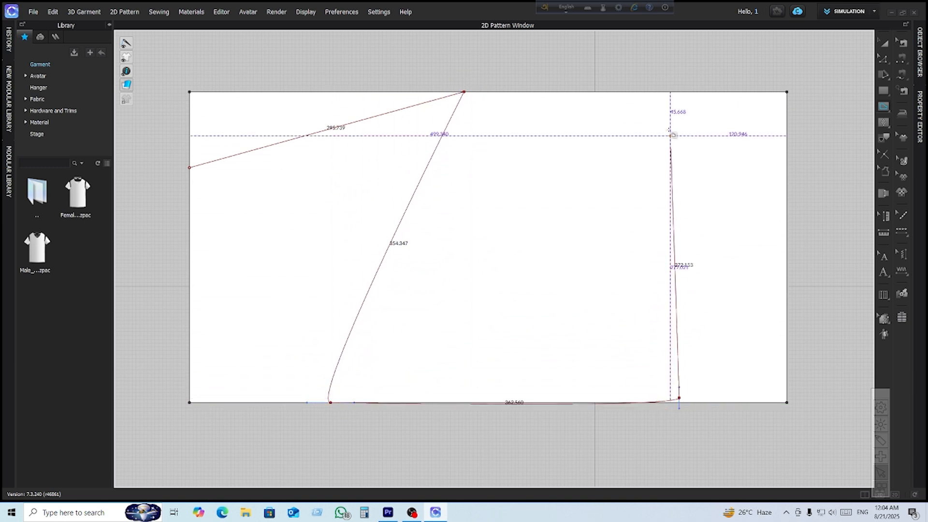
{"action": "left_click", "coordinate": [639, 92]}
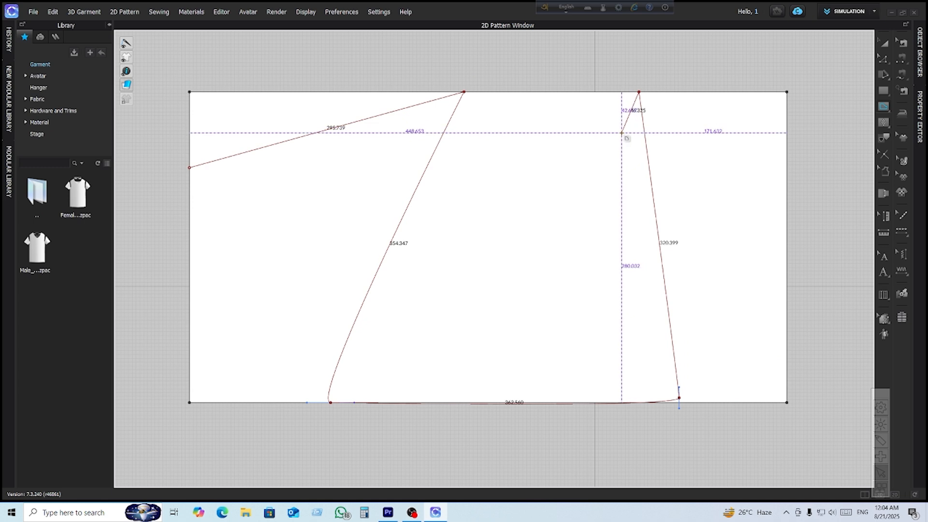
{"action": "key", "text": "Return"}
Step: Draw a V-shaped base line about 385 and 259 long from the upper edge to the right edge and back, and select it for tracing
{"action": "left_click", "coordinate": [886, 124]}
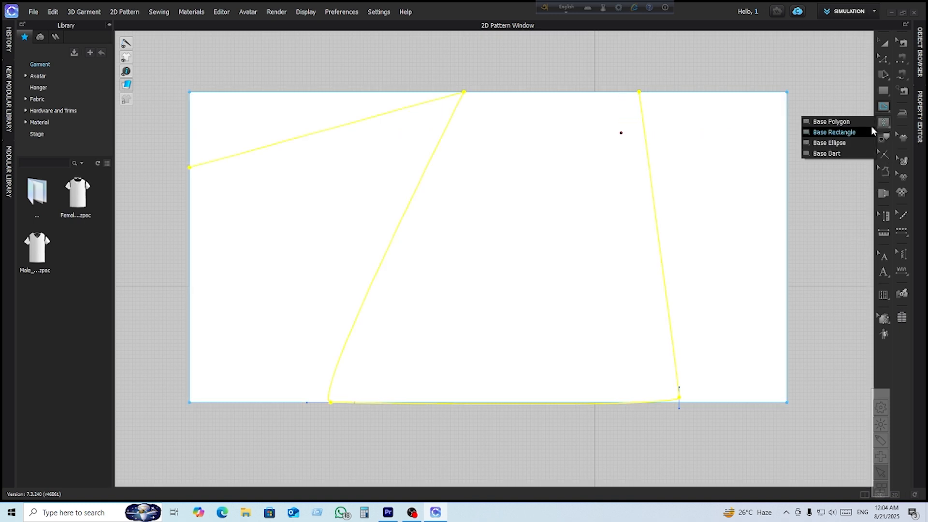
{"action": "left_click", "coordinate": [843, 132]}
{"action": "left_click", "coordinate": [505, 92]}
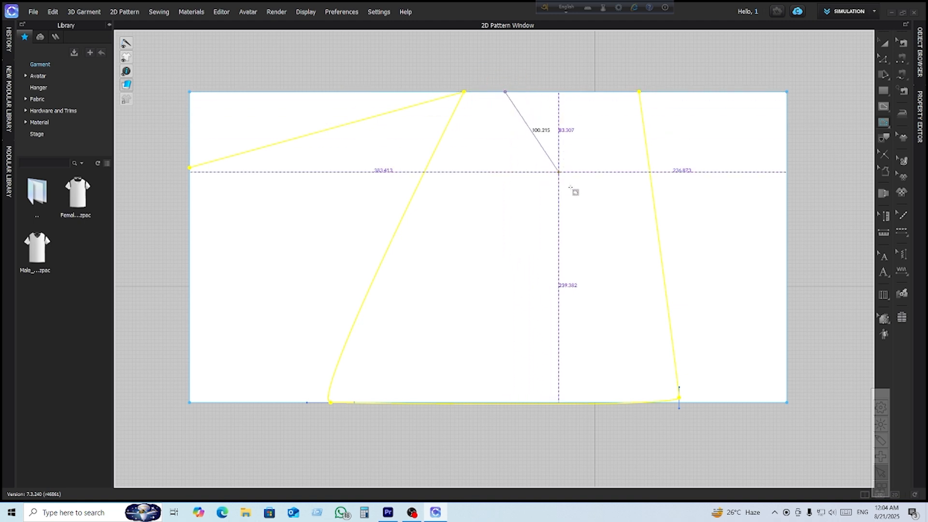
{"action": "left_click", "coordinate": [786, 333]}
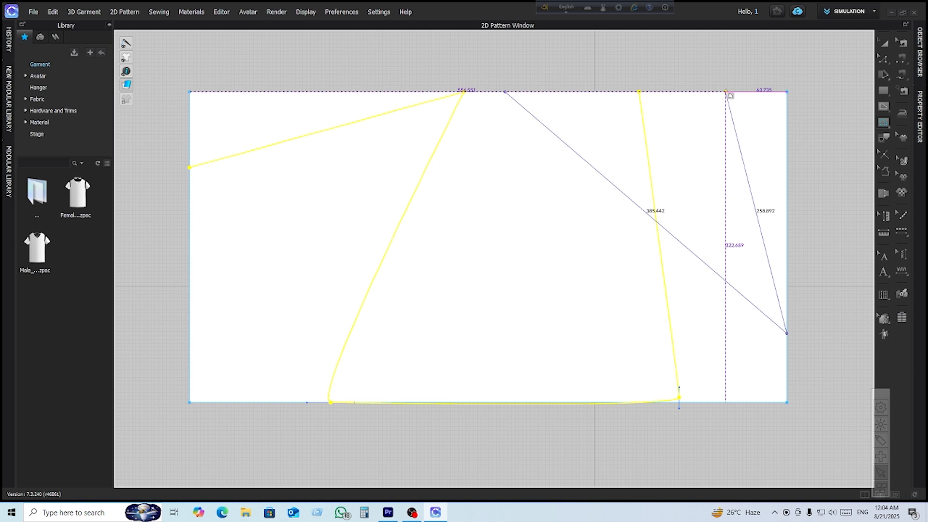
{"action": "left_click", "coordinate": [726, 91]}
{"action": "key", "text": "Return"}
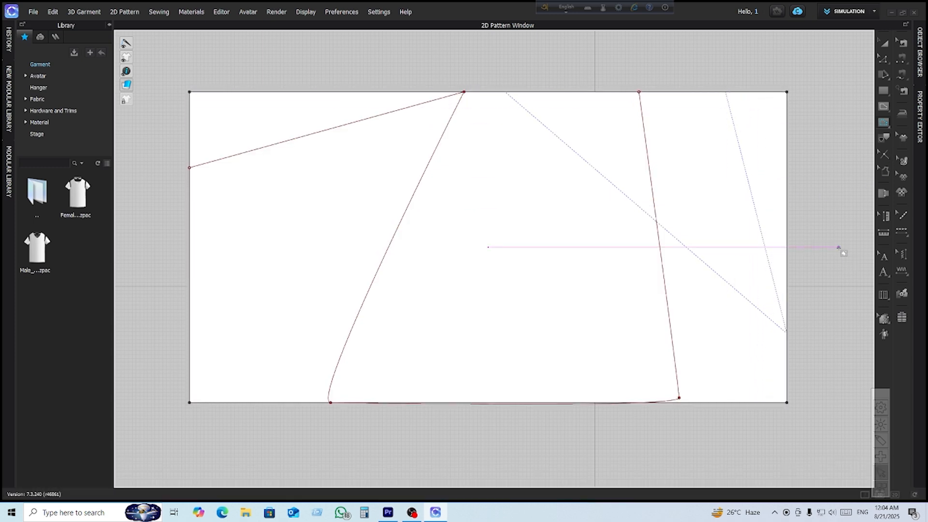
{"action": "left_click", "coordinate": [883, 138]}
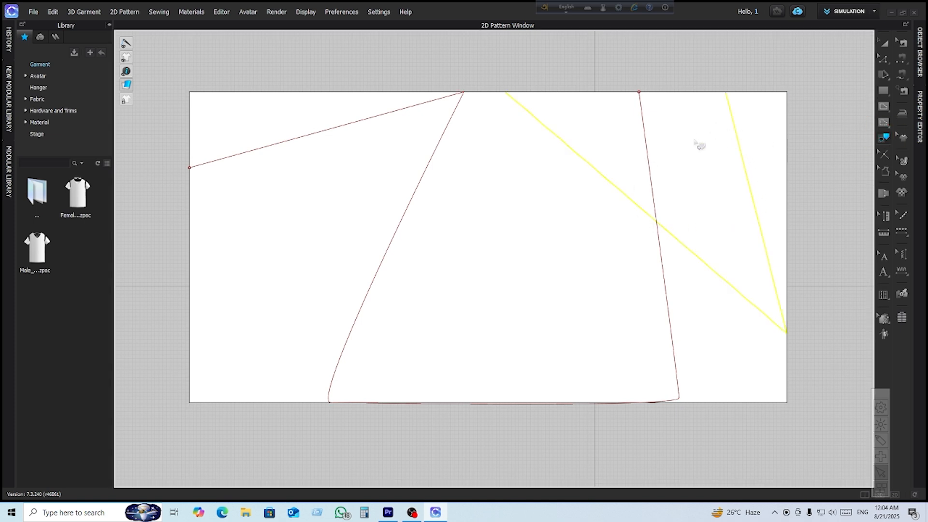
{"action": "right_click", "coordinate": [742, 160]}
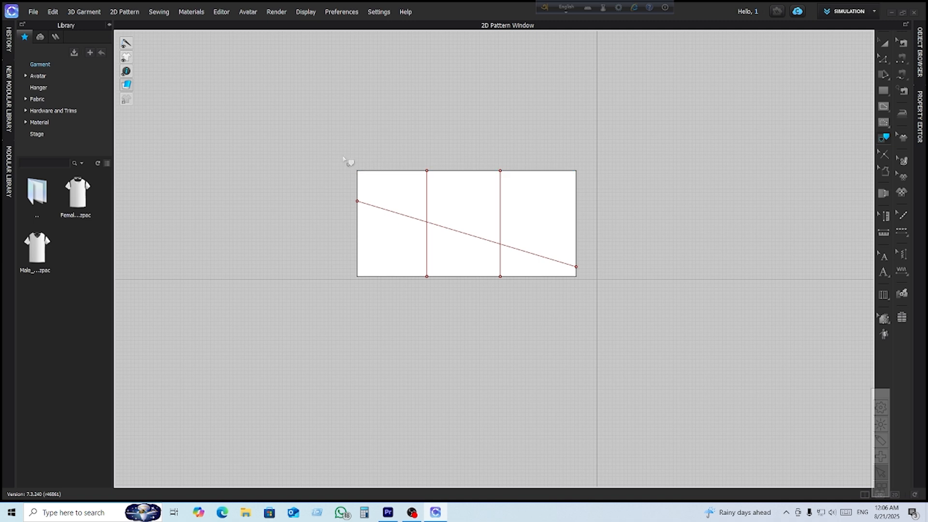
Step: Trace the rectangle's upper-left section, bounded by the diagonal and first vertical line, as a Pattern and place it above left of the rectangle
{"action": "left_click_drag", "start_coordinate": [343, 155], "coordinate": [449, 233]}
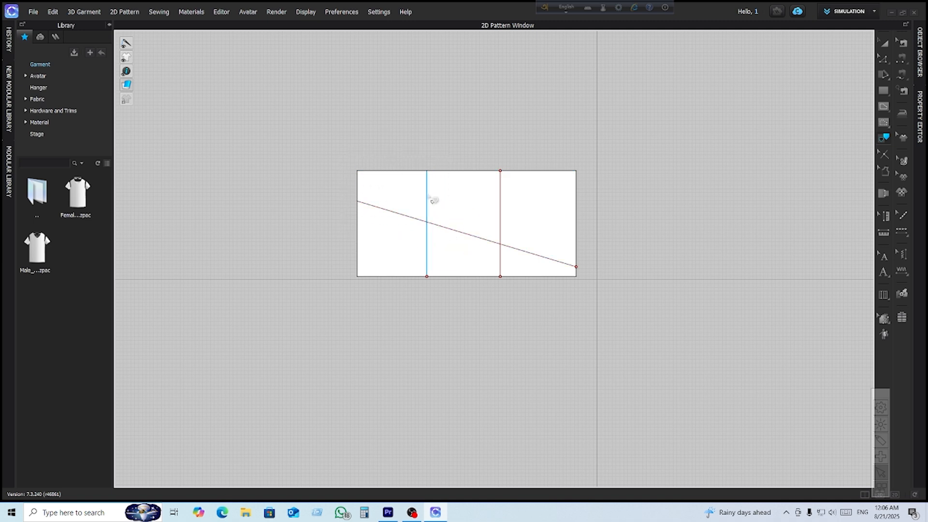
{"action": "left_click_drag", "start_coordinate": [333, 158], "coordinate": [467, 288]}
{"action": "left_click", "coordinate": [394, 211]}
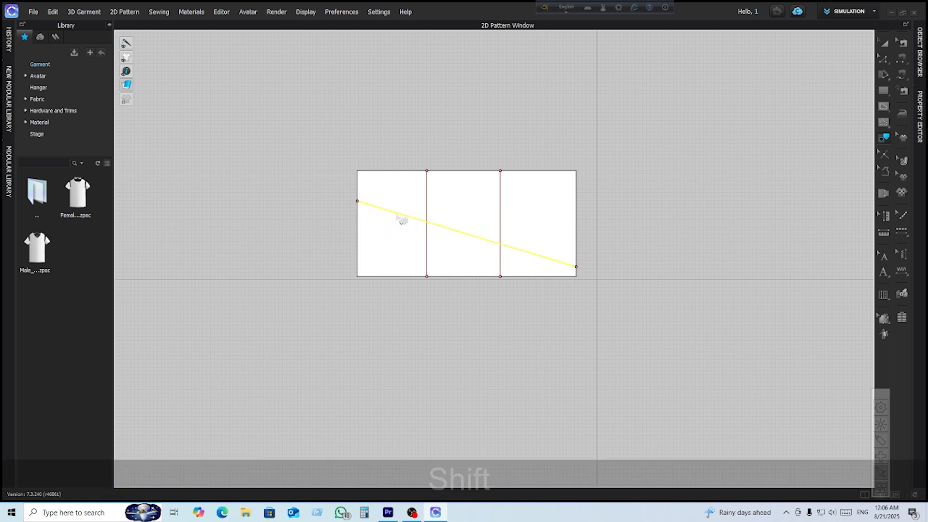
{"action": "left_click", "coordinate": [357, 182], "text": "shift"}
{"action": "left_click", "coordinate": [381, 172], "text": "shift"}
{"action": "left_click", "coordinate": [427, 187], "text": "shift"}
{"action": "right_click", "coordinate": [427, 192]}
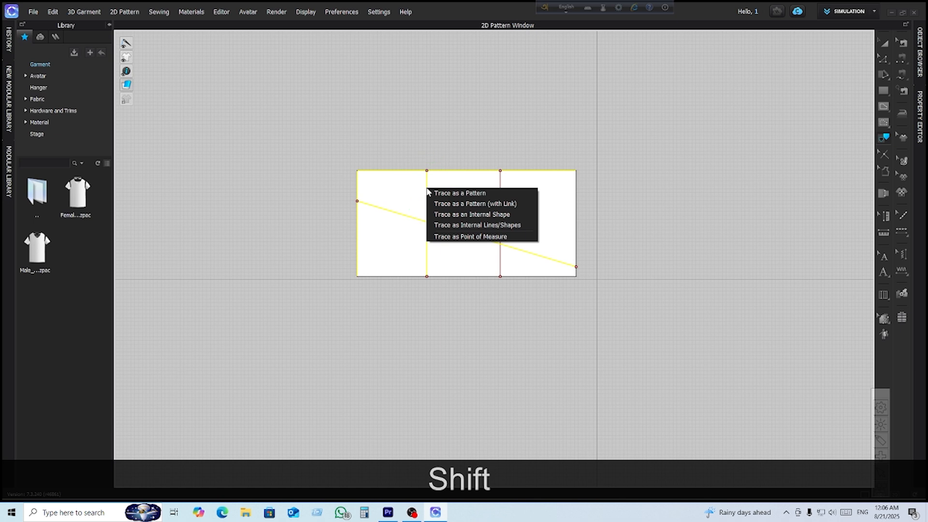
{"action": "left_click", "coordinate": [447, 194]}
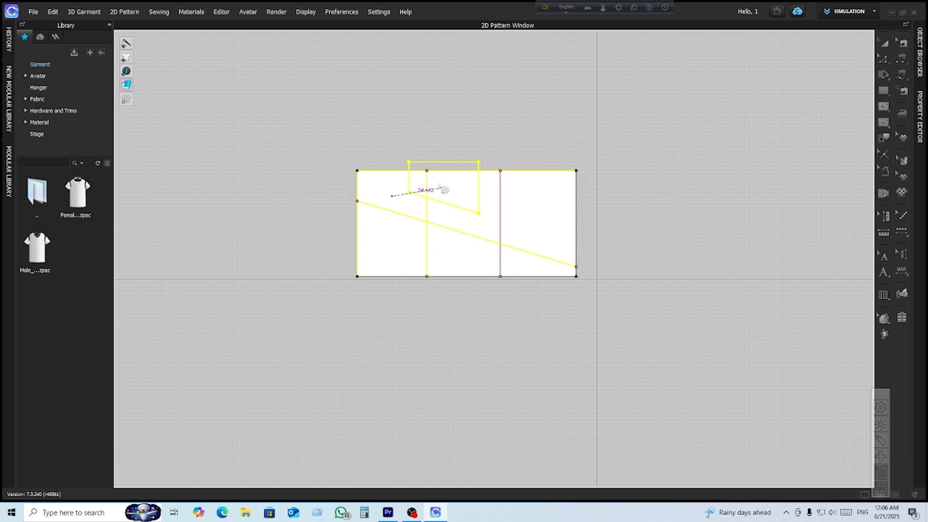
{"action": "left_click", "coordinate": [292, 111]}
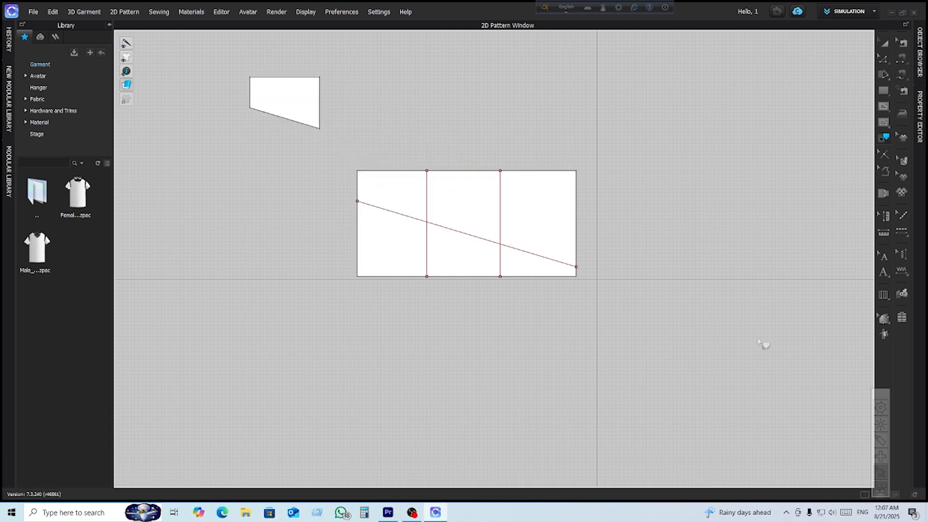
{"action": "key", "text": "shift"}
{"action": "right_click", "coordinate": [504, 205], "text": "shift"}
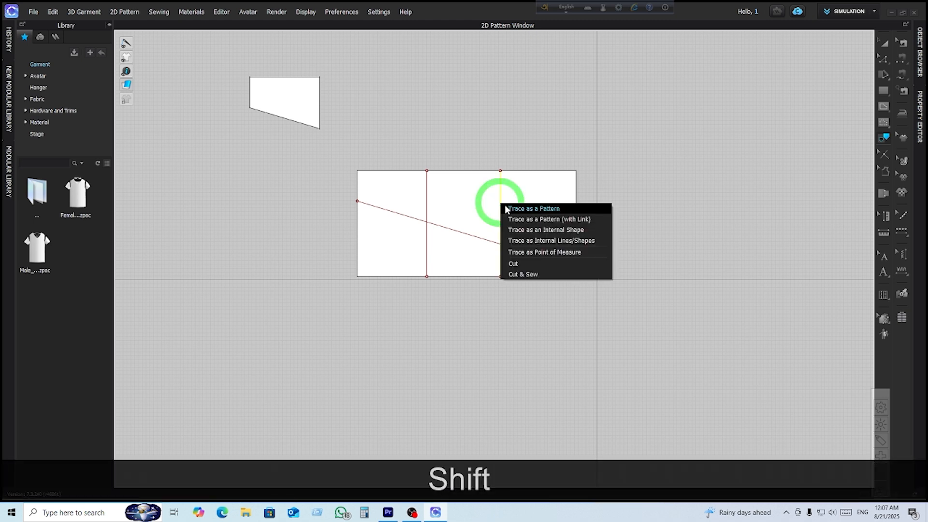
{"action": "right_click", "coordinate": [576, 196], "text": "shift"}
{"action": "right_click", "coordinate": [561, 171], "text": "shift"}
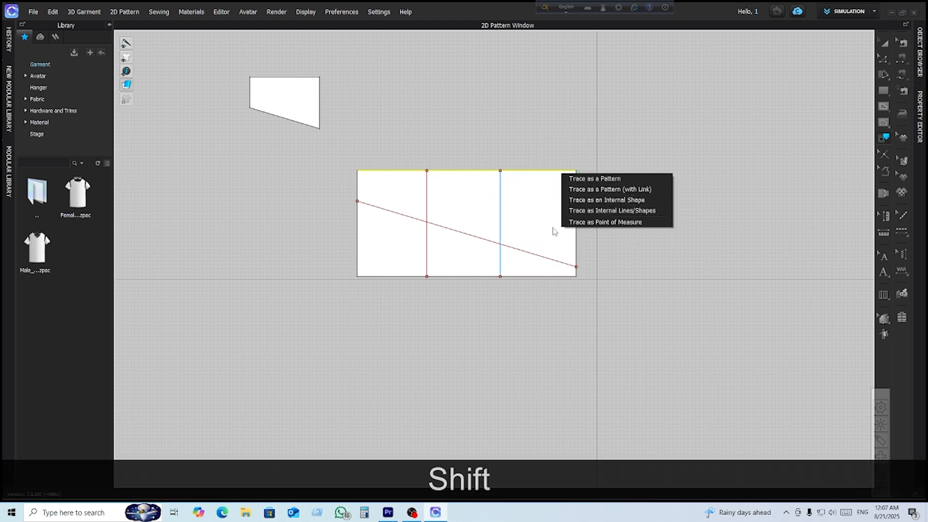
Step: Trace the rectangle's upper-right section, bounded by the diagonal and second vertical line, as a Pattern (with Link) and place it above the rectangle
{"action": "right_click", "coordinate": [540, 255], "text": "shift"}
{"action": "left_click", "coordinate": [500, 217], "text": "shift"}
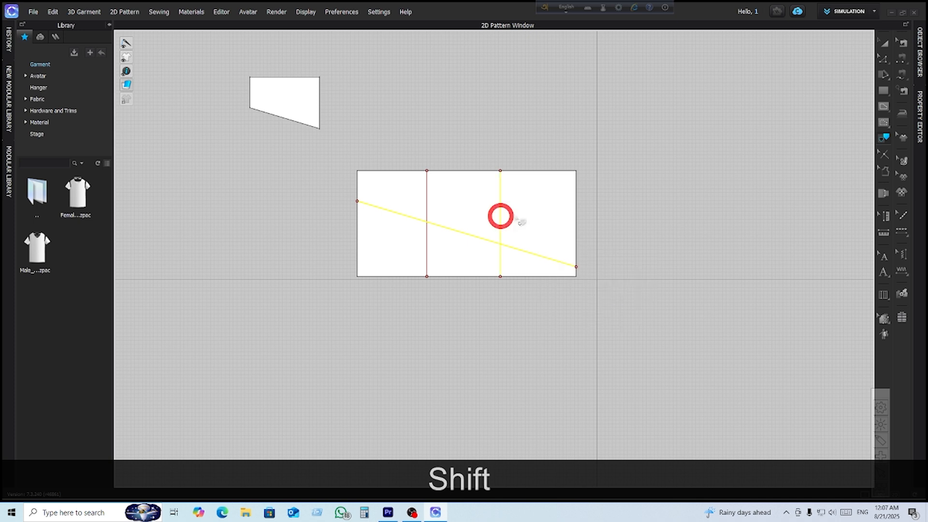
{"action": "left_click", "coordinate": [576, 216], "text": "shift"}
{"action": "left_click", "coordinate": [555, 170], "text": "shift"}
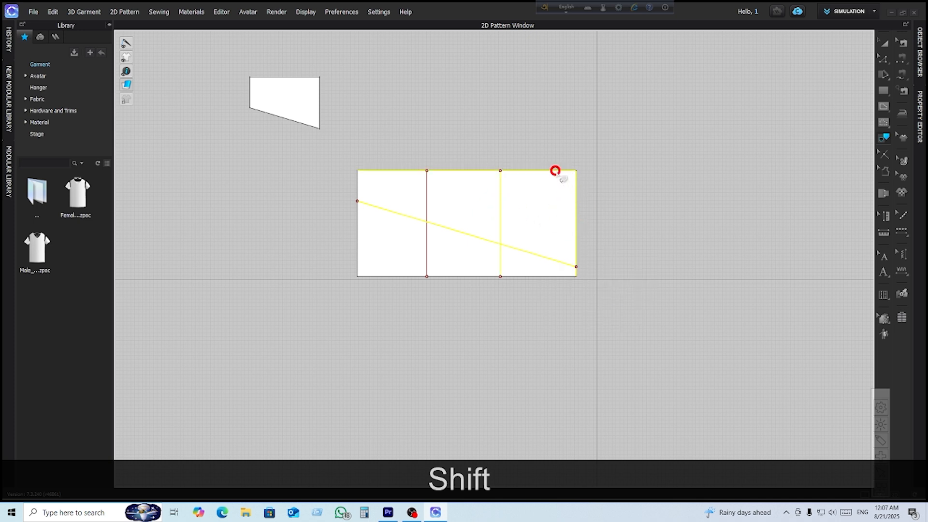
{"action": "right_click", "coordinate": [557, 172], "text": "shift"}
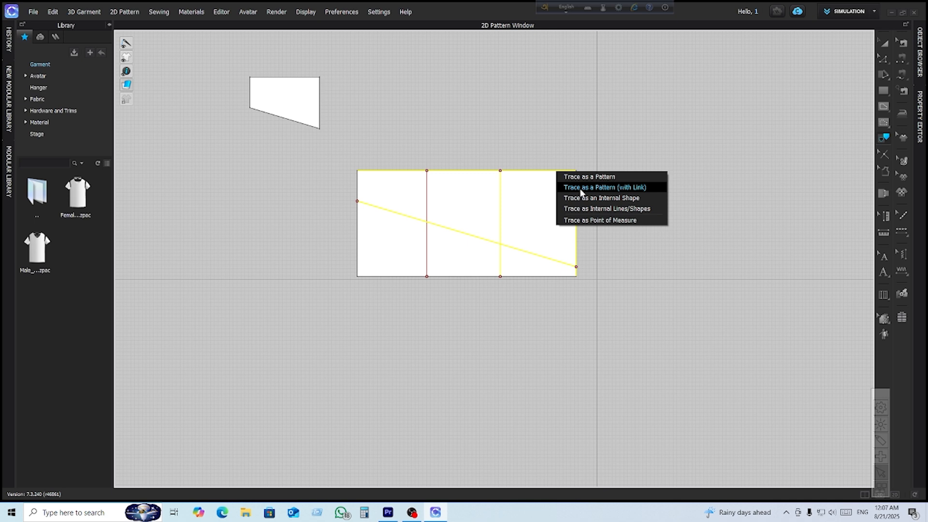
{"action": "left_click", "coordinate": [608, 187]}
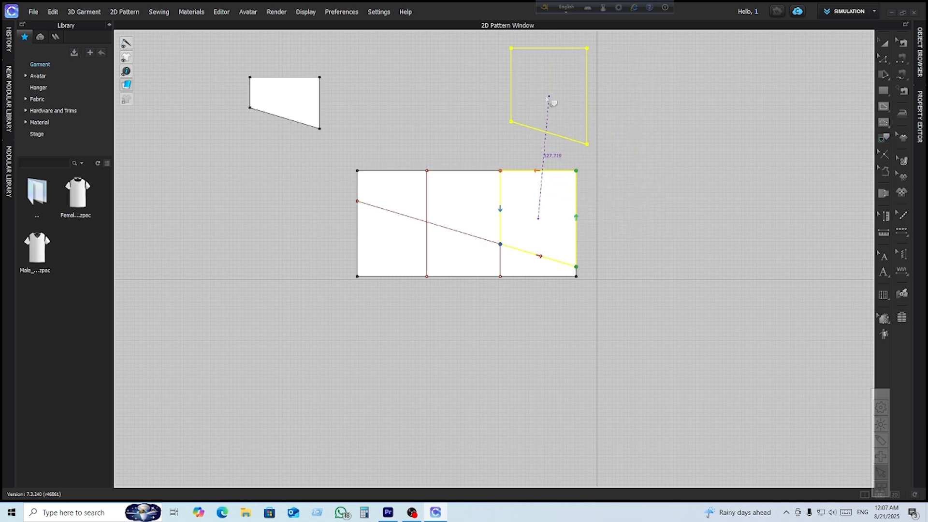
{"action": "left_click", "coordinate": [464, 94]}
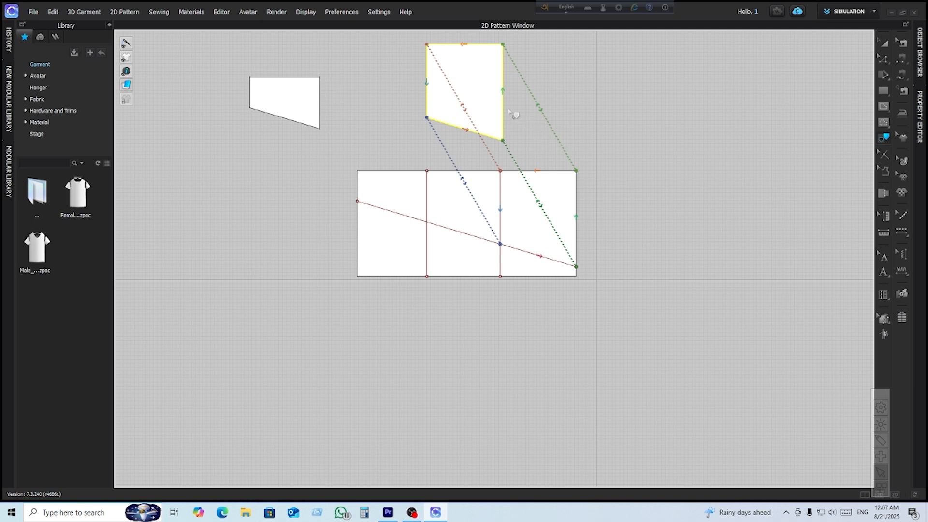
{"action": "left_click", "coordinate": [655, 121]}
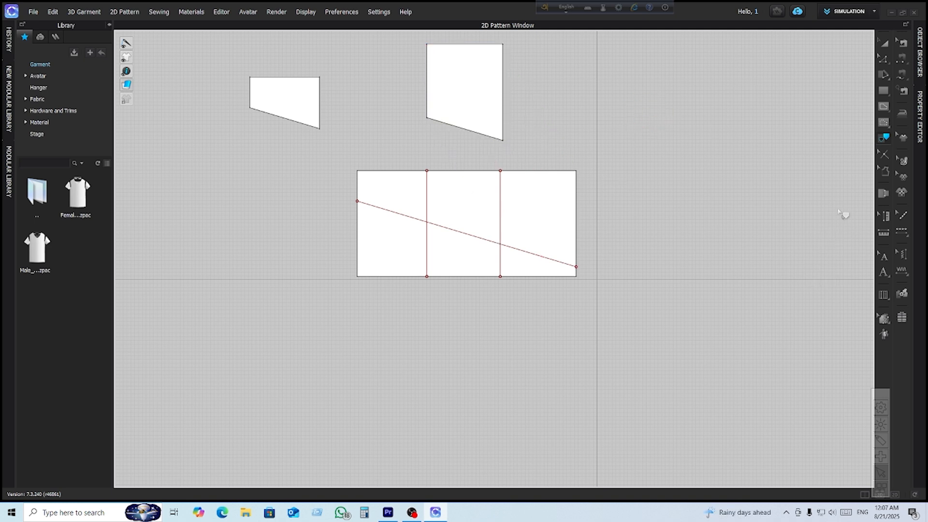
Step: Trace the rectangle's left edge and first vertical line as Internal Shapes and move the traced lines out to the left of the rectangle
{"action": "left_click", "coordinate": [885, 139]}
{"action": "left_click_drag", "start_coordinate": [334, 166], "coordinate": [453, 300]}
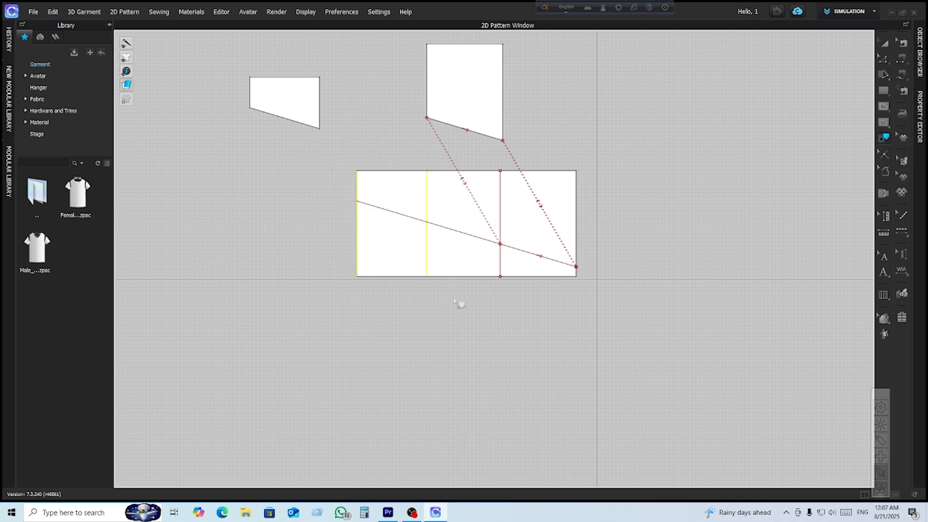
{"action": "right_click", "coordinate": [431, 251]}
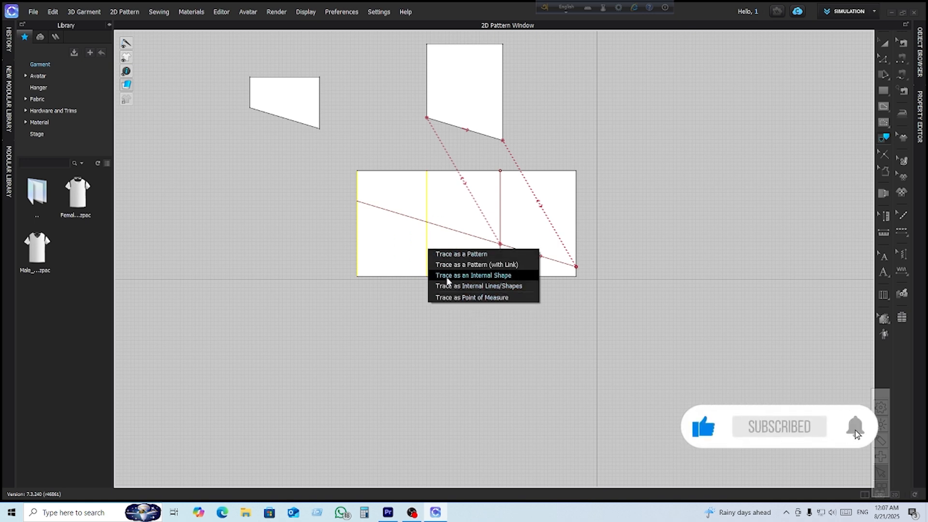
{"action": "left_click", "coordinate": [489, 275]}
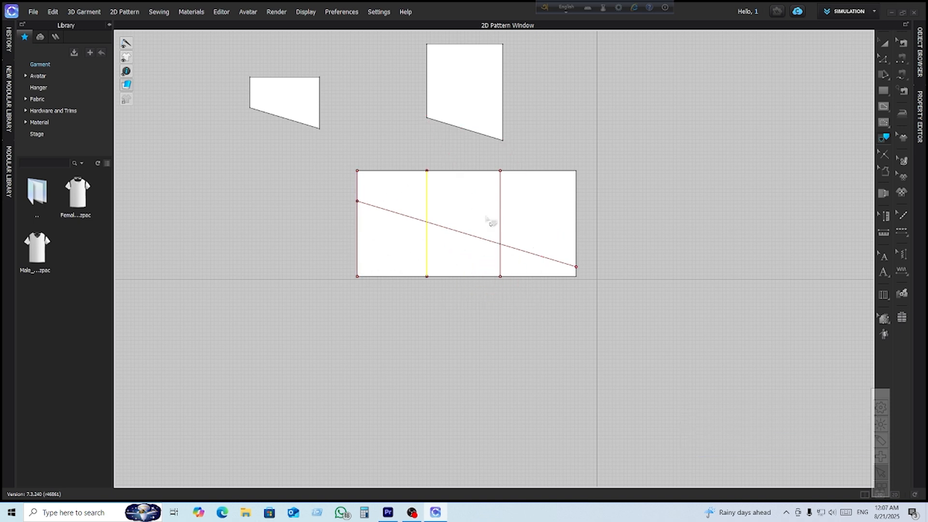
{"action": "left_click", "coordinate": [883, 42]}
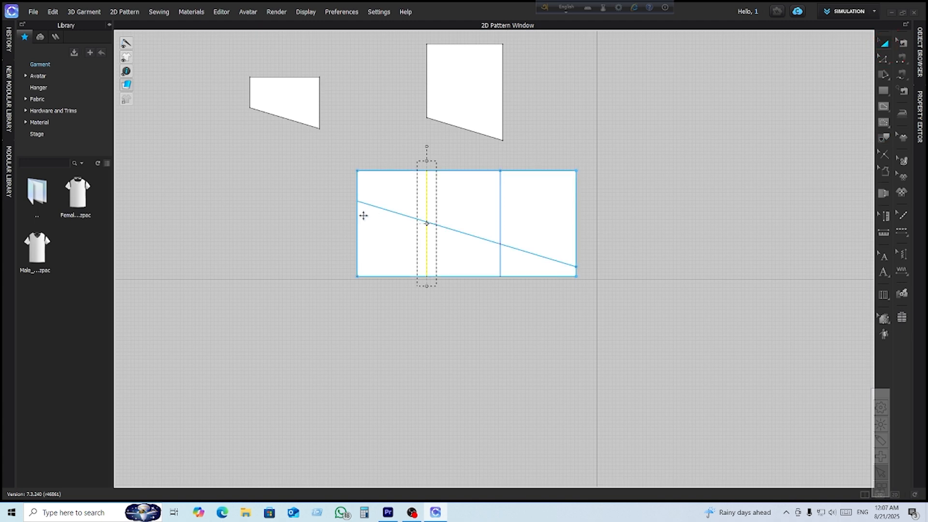
{"action": "left_click_drag", "start_coordinate": [428, 245], "coordinate": [289, 268]}
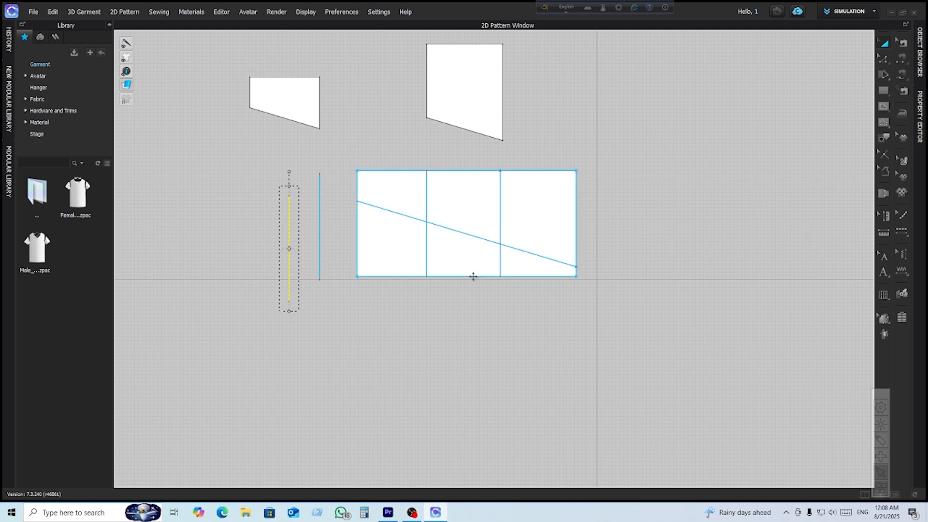
Step: Bend the first vertical internal line outward to the right and the left part of the diagonal line downward into curves
{"action": "key", "text": "c"}
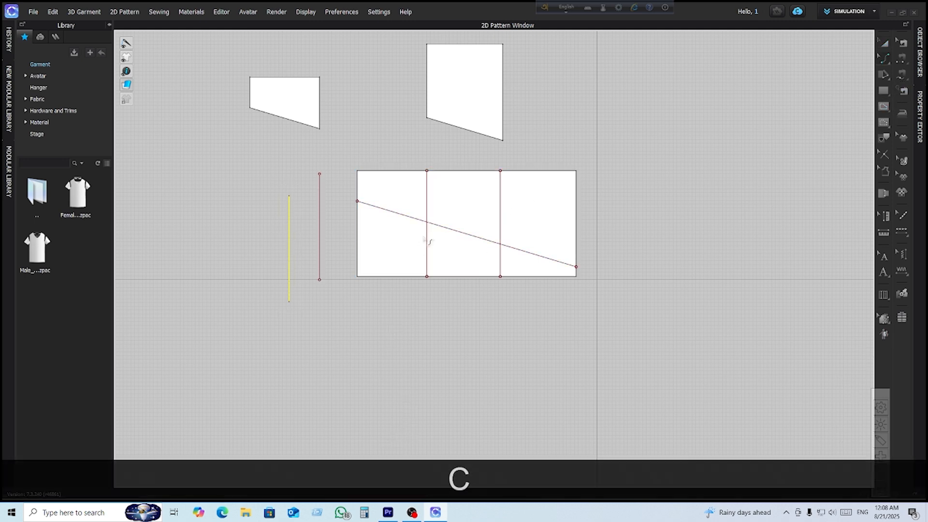
{"action": "left_click_drag", "start_coordinate": [427, 224], "coordinate": [400, 242]}
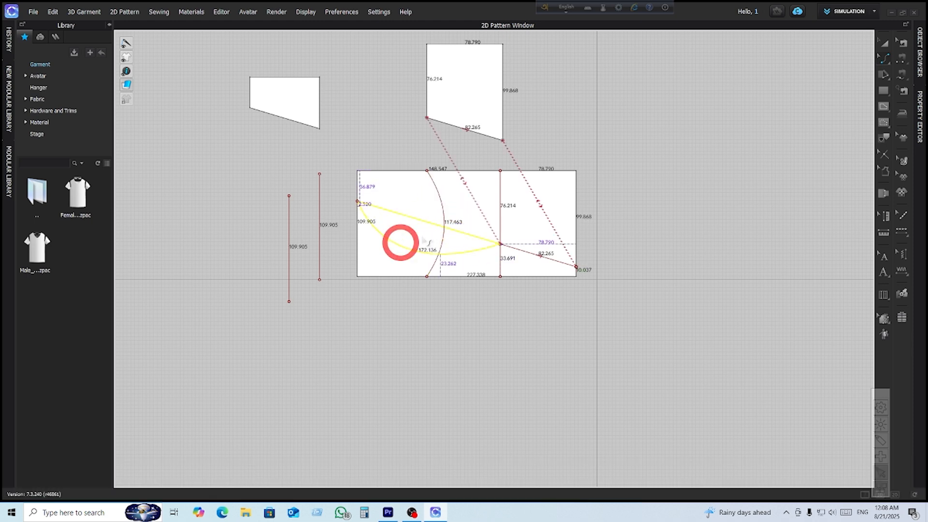
{"action": "left_click", "coordinate": [704, 213]}
Step: Trace all edges and internal lines of the rectangular pattern as an Internal Shape
{"action": "left_click", "coordinate": [883, 137]}
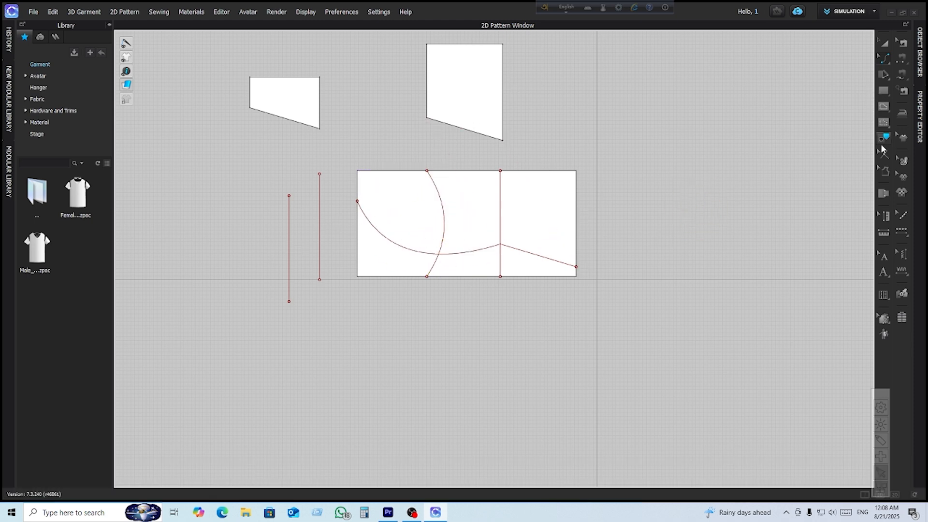
{"action": "mouse_move", "coordinate": [388, 221]}
{"action": "left_mouse_down"}
{"action": "mouse_move", "coordinate": [529, 303]}
{"action": "mouse_move", "coordinate": [602, 316]}
{"action": "left_mouse_up"}
{"action": "right_click", "coordinate": [448, 251]}
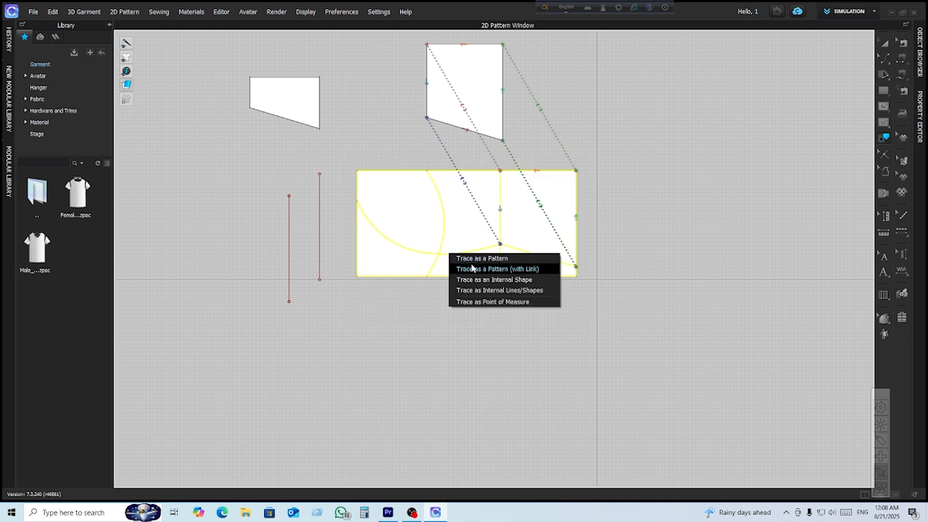
{"action": "left_click", "coordinate": [488, 280]}
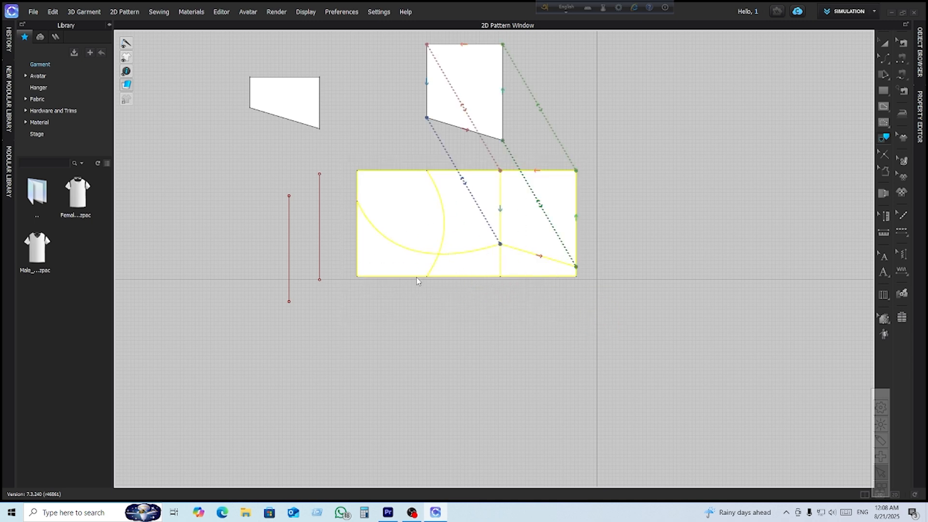
Step: Move the traced rectangle outline down and left of the pattern, and the traced diagonal curve out to its upper right
{"action": "left_click", "coordinate": [884, 44]}
{"action": "middle_click", "coordinate": [439, 258]}
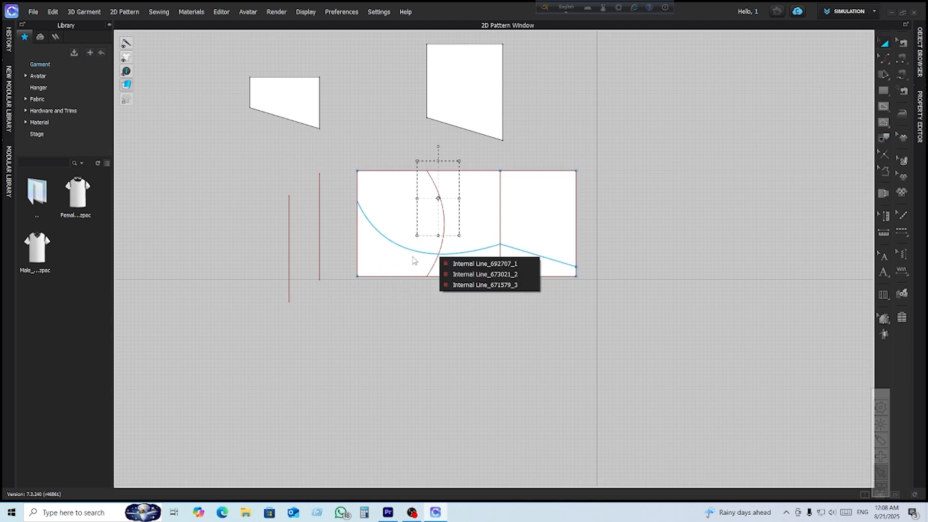
{"action": "left_click", "coordinate": [414, 252]}
{"action": "left_click", "coordinate": [463, 258]}
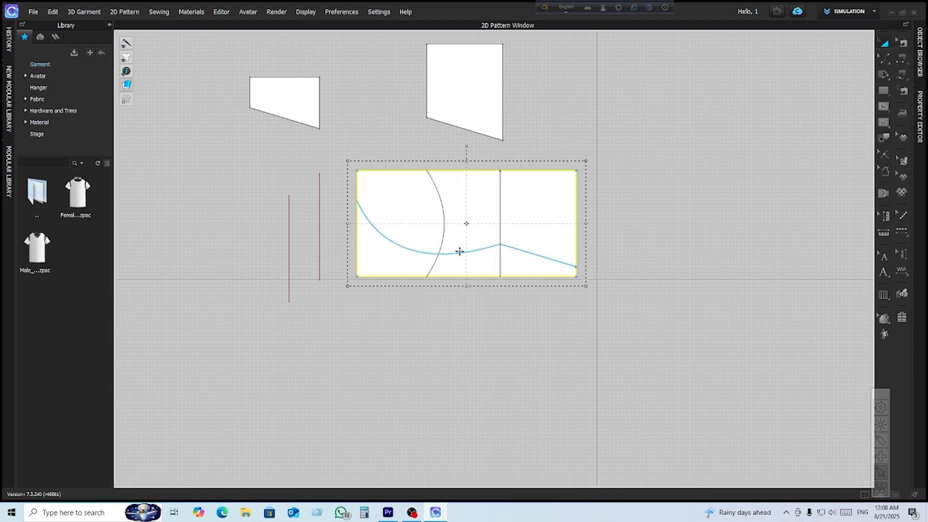
{"action": "left_click_drag", "start_coordinate": [459, 252], "coordinate": [377, 346]}
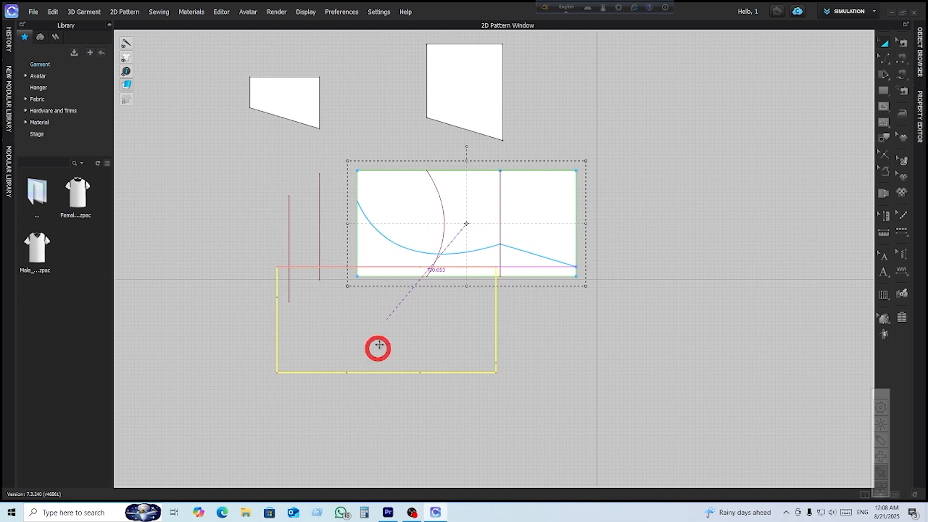
{"action": "left_click", "coordinate": [466, 253]}
{"action": "left_click_drag", "start_coordinate": [465, 253], "coordinate": [697, 157]}
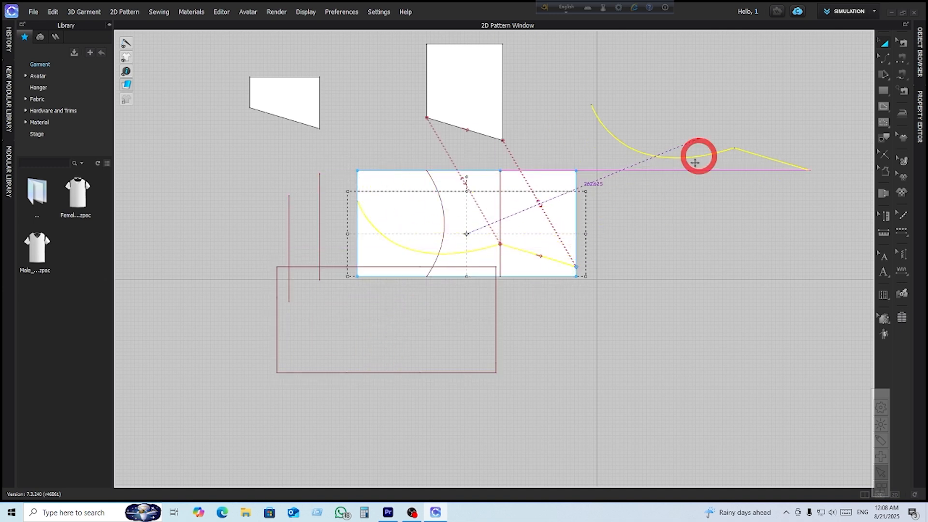
{"action": "left_click_drag", "start_coordinate": [692, 259], "coordinate": [691, 259]}
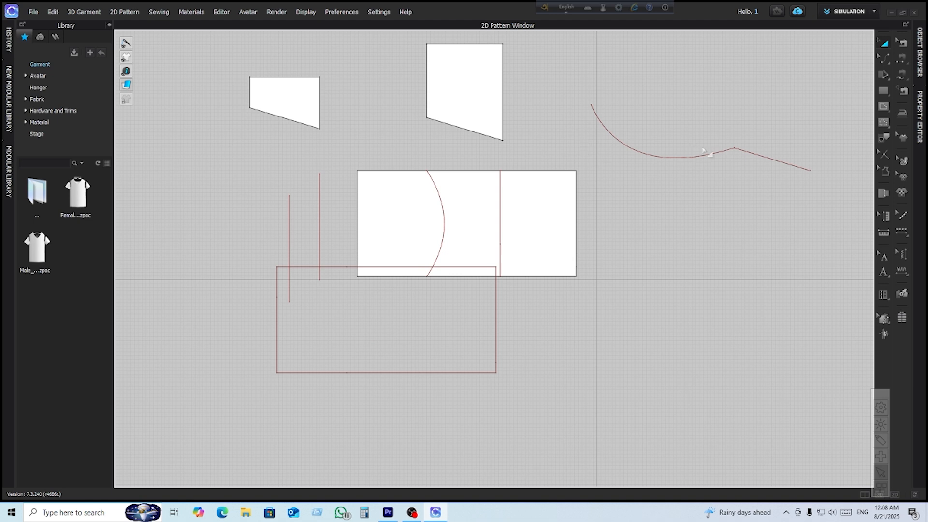
Step: Undo the moves of the traced shapes, the Internal Shape trace and the bending of the diagonal line
{"action": "key", "text": "ctrl"}
{"action": "key", "text": "ctrl+z"}
{"action": "key", "text": "ctrl+z"}
{"action": "key", "text": "ctrl+z"}
{"action": "key", "text": "ctrl+z"}
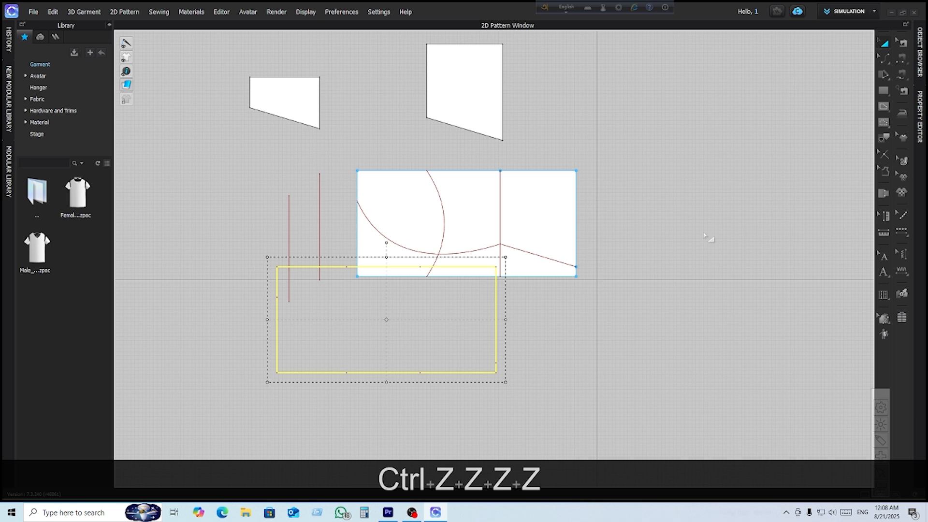
{"action": "key", "text": "ctrl+z"}
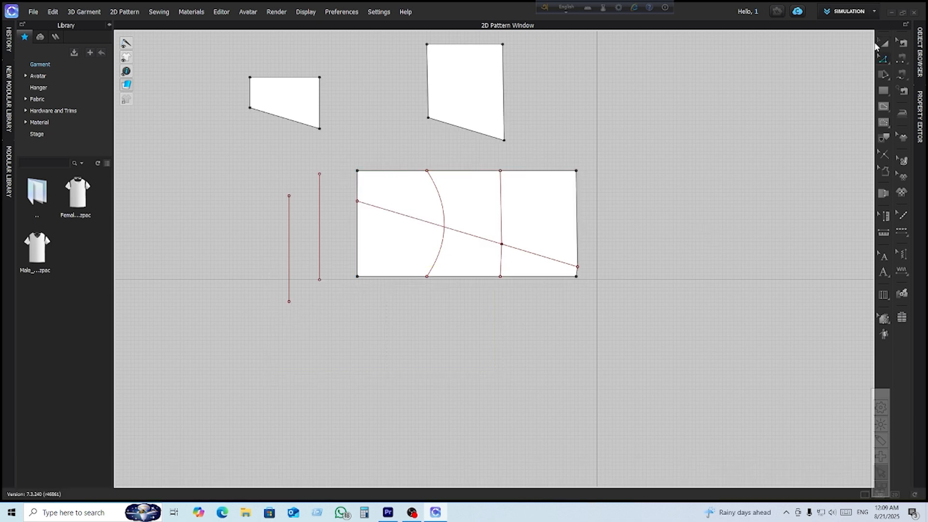
Step: Delete the two traced pattern pieces above the rectangle and all the internal lines inside and beside it
{"action": "left_click", "coordinate": [479, 85]}
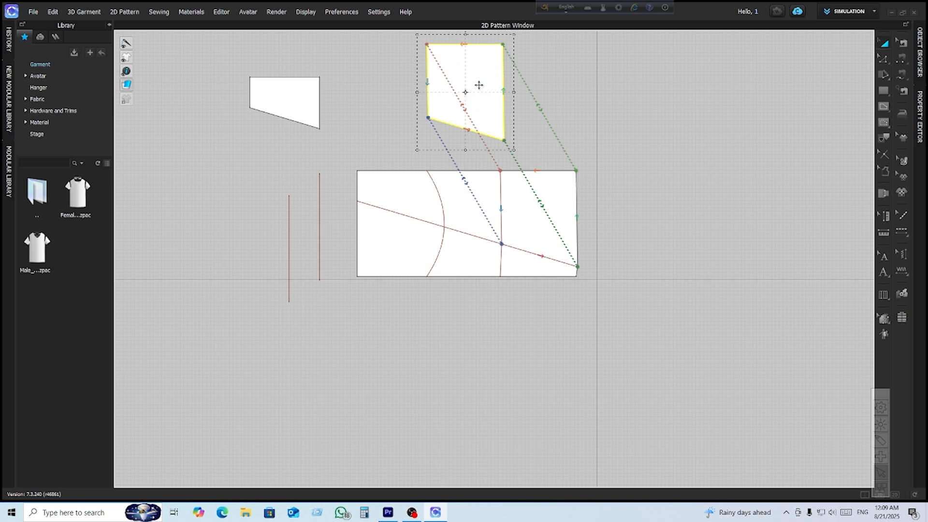
{"action": "key", "text": "Delete"}
{"action": "left_click", "coordinate": [292, 91]}
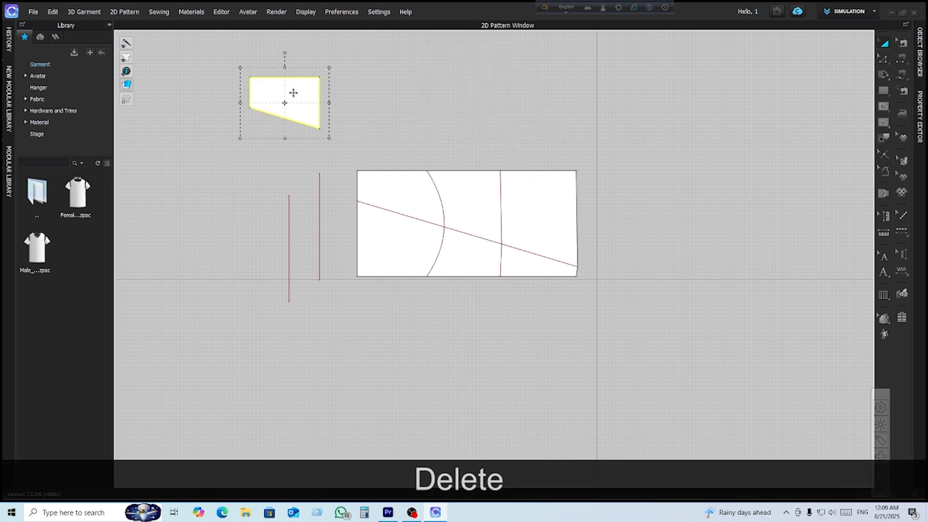
{"action": "key", "text": "Delete"}
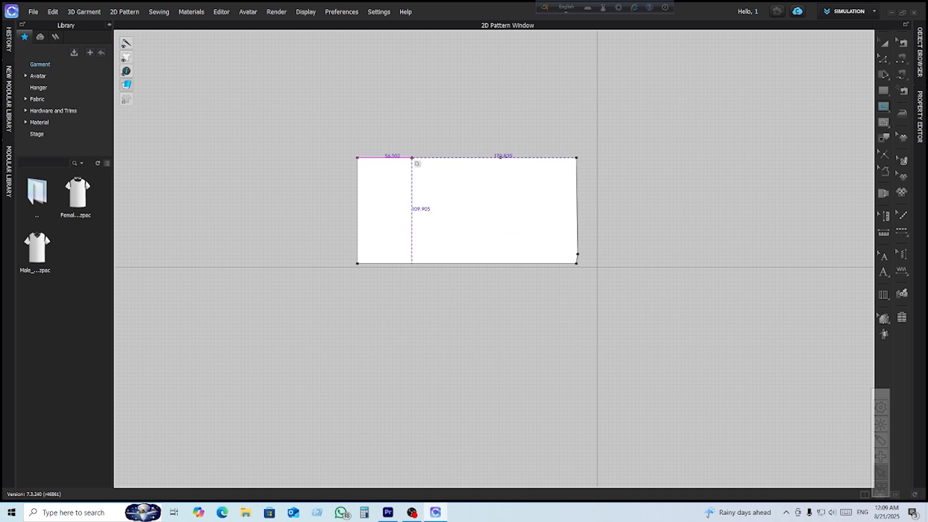
Step: Draw a slanted internal line about 165 mm long from the rectangle's upper edge down to its lower edge
{"action": "left_click", "coordinate": [411, 157]}
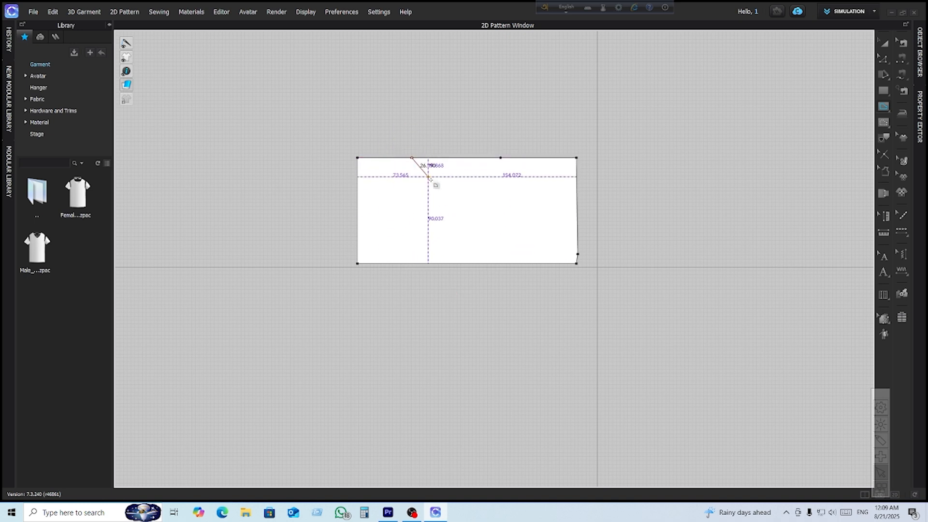
{"action": "left_click", "coordinate": [531, 263]}
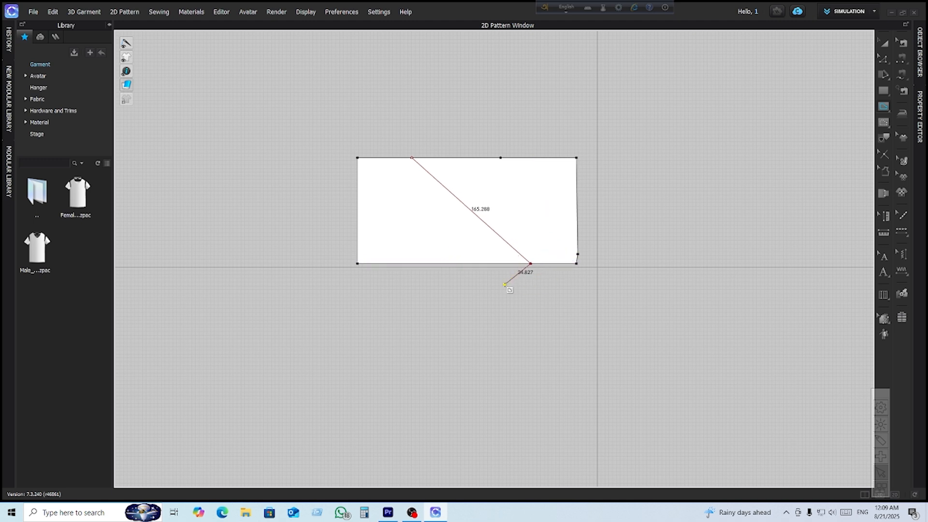
{"action": "key", "text": "Return"}
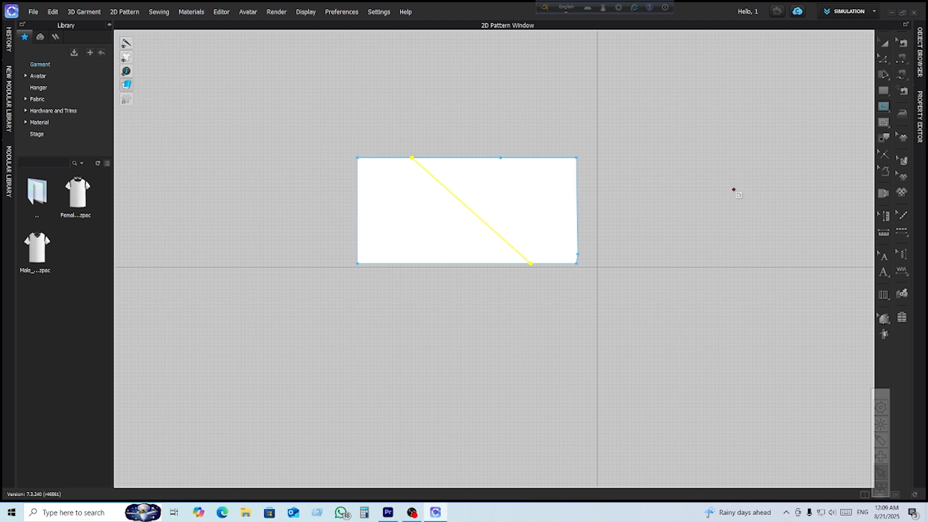
Step: Cut the rectangle along the slanted internal line with the Trace tool's Cut option and move the two pieces apart
{"action": "left_click", "coordinate": [884, 139]}
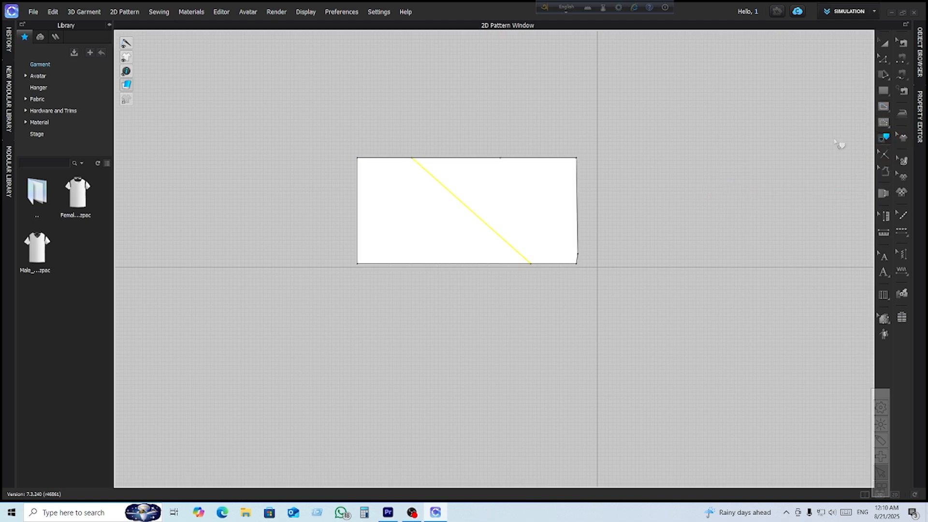
{"action": "right_click", "coordinate": [469, 213]}
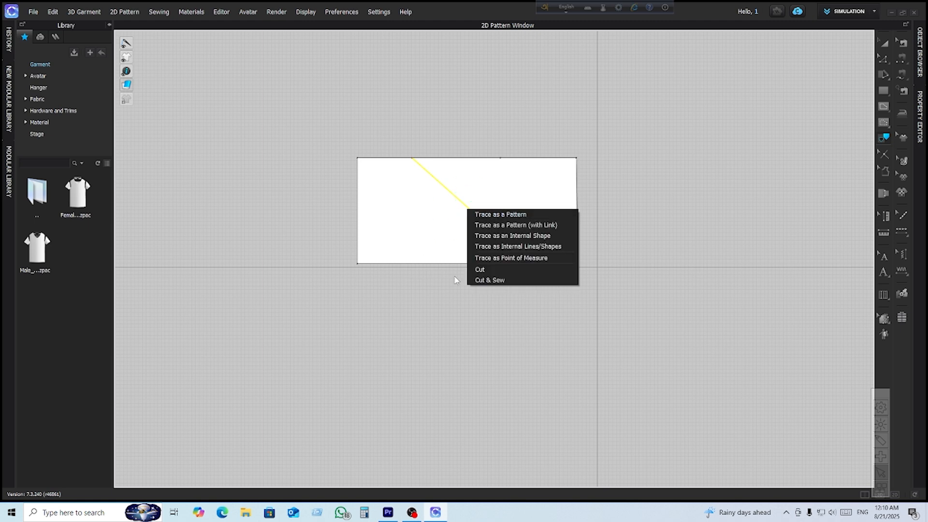
{"action": "left_click", "coordinate": [480, 270]}
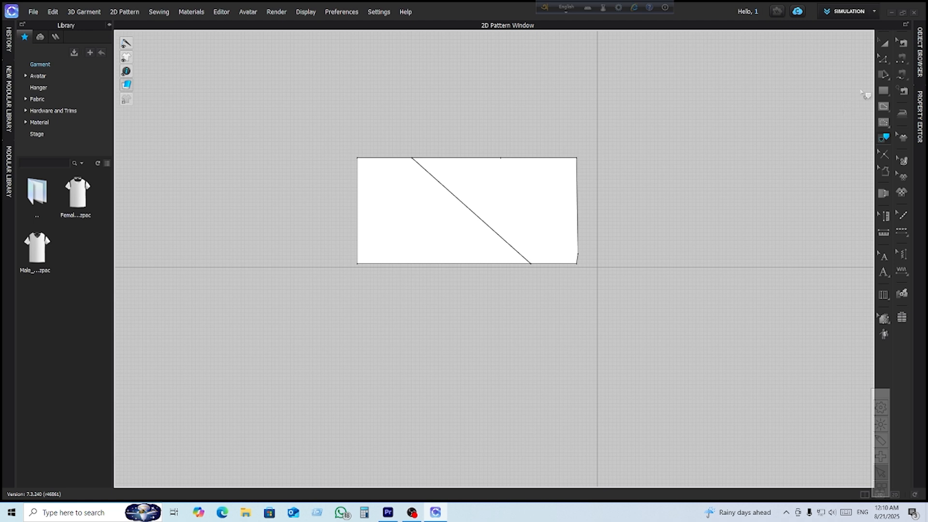
{"action": "left_click", "coordinate": [884, 45]}
{"action": "left_click_drag", "start_coordinate": [462, 224], "coordinate": [375, 253]}
{"action": "left_click_drag", "start_coordinate": [493, 189], "coordinate": [627, 155]}
Step: Undo the separation of the two pieces and the cut along the slanted line
{"action": "key", "text": "ctrl+z"}
{"action": "key", "text": "ctrl+z"}
{"action": "left_click", "coordinate": [713, 242]}
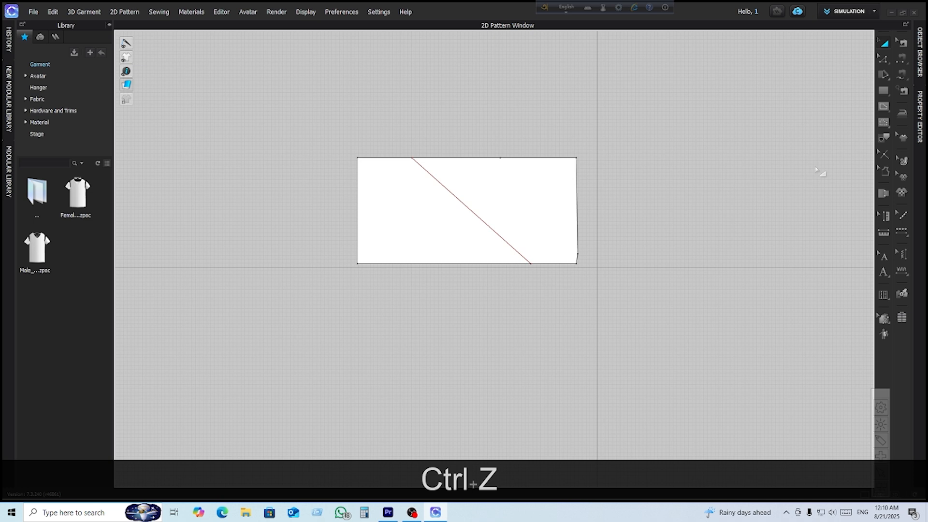
Step: Apply the Trace tool's Cut & Sew option to the slanted internal line
{"action": "left_click", "coordinate": [885, 138]}
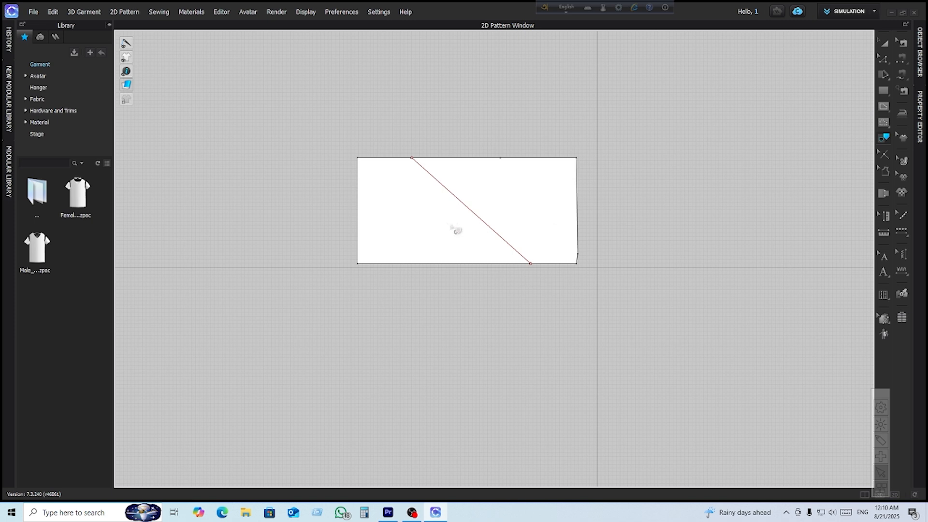
{"action": "right_click", "coordinate": [468, 209]}
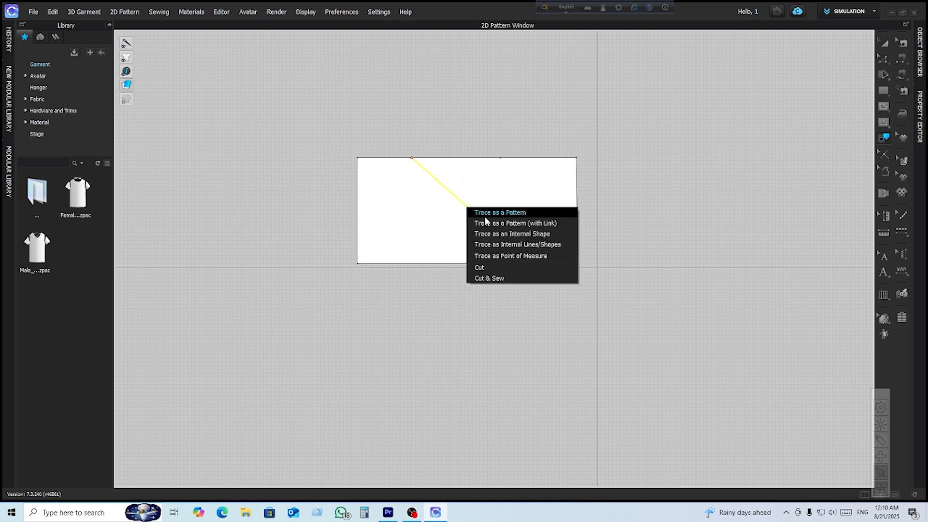
{"action": "left_click", "coordinate": [485, 279]}
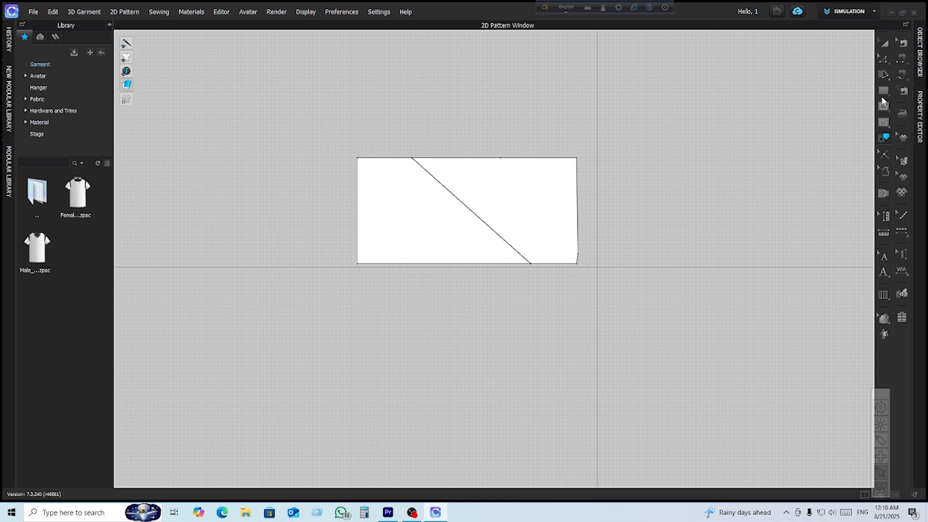
Step: Move the left piece down and away from the right one and show the sewing between their cut edges
{"action": "left_click", "coordinate": [883, 43]}
{"action": "left_click_drag", "start_coordinate": [419, 206], "coordinate": [381, 228]}
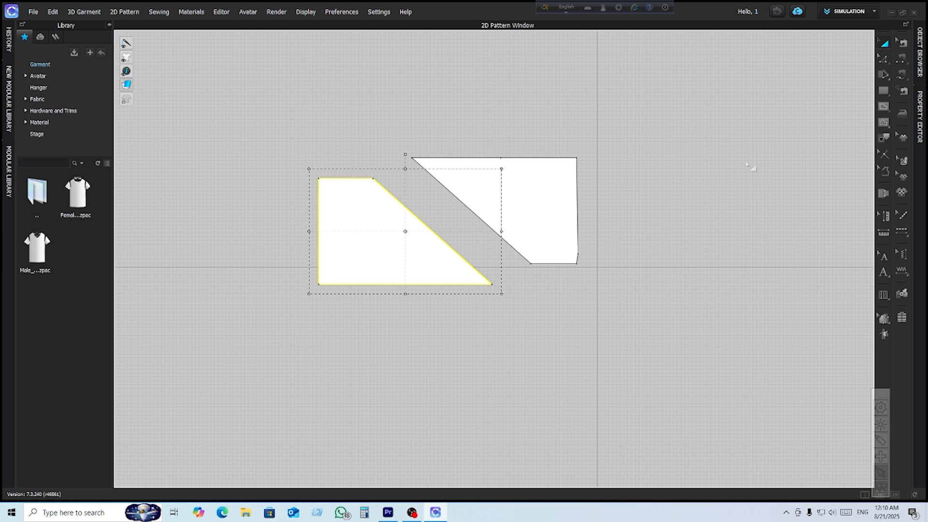
{"action": "left_click", "coordinate": [903, 43]}
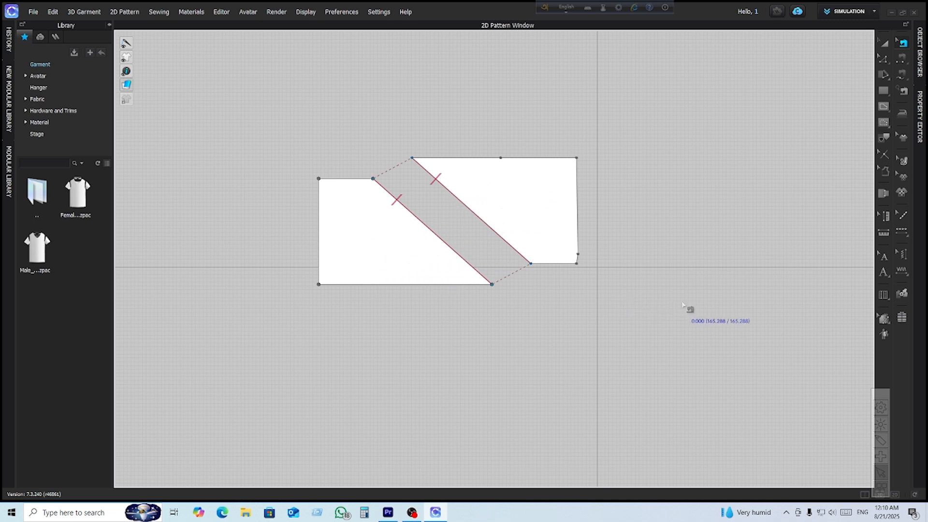
Step: Select all the edges of both pieces with the Trace tool, and clear the selection
{"action": "left_click", "coordinate": [883, 137]}
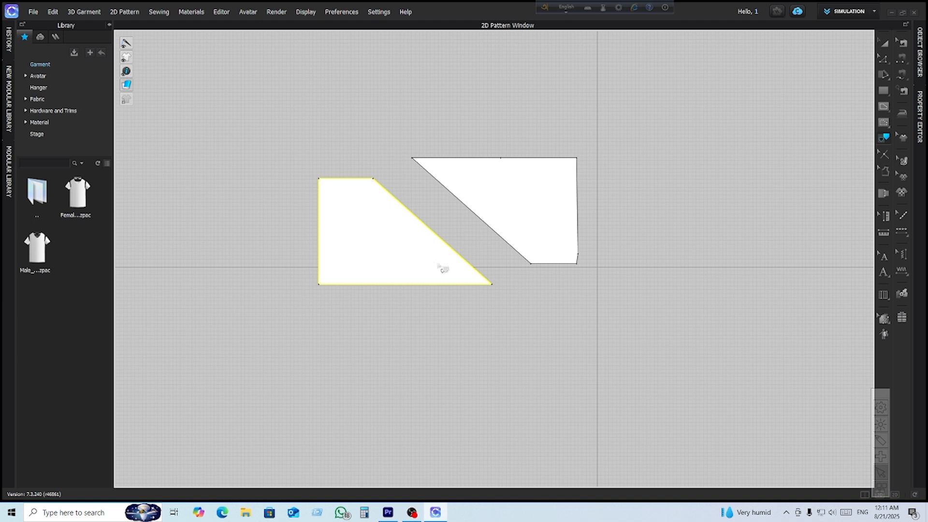
{"action": "left_click", "coordinate": [529, 337]}
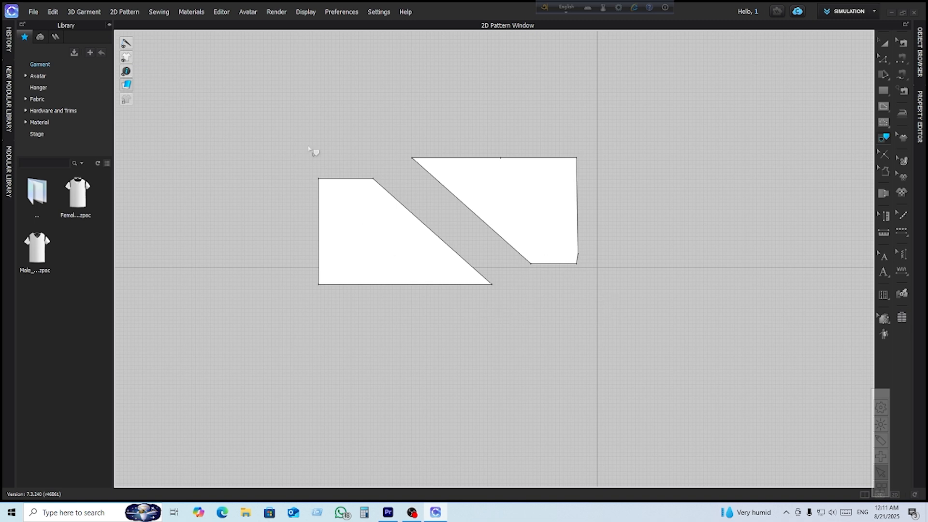
{"action": "left_click_drag", "start_coordinate": [276, 120], "coordinate": [649, 352]}
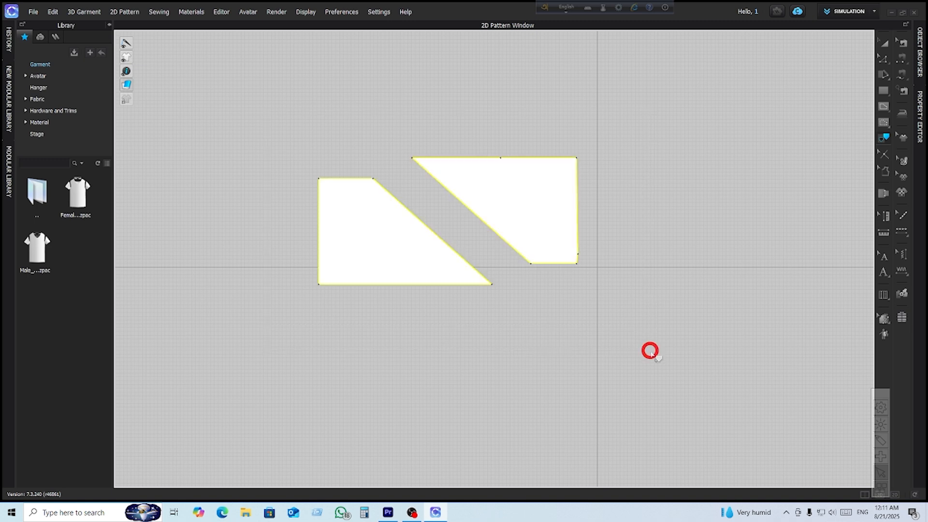
{"action": "left_click", "coordinate": [507, 315]}
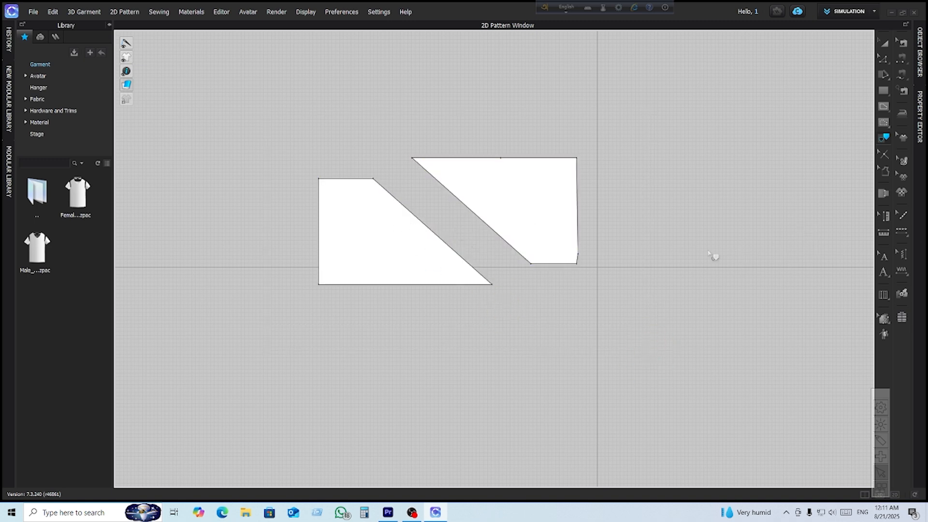
Step: Undo the move of the left piece so that both cut edges meet again
{"action": "key", "text": "ctrl+z"}
{"action": "key", "text": "ctrl+z"}
{"action": "key", "text": "ctrl+z"}
{"action": "key", "text": "ctrl+z"}
{"action": "key", "text": "ctrl+z"}
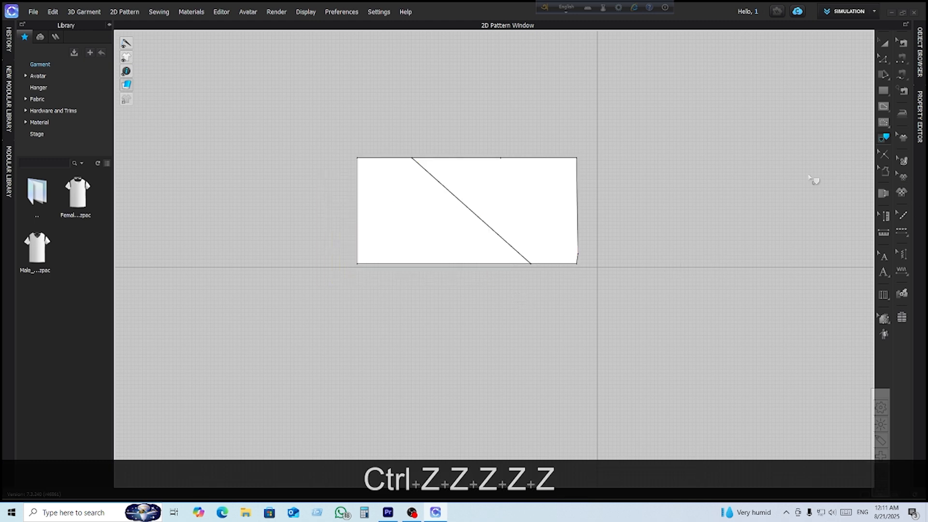
Step: Add two notches on the left piece's outer vertical edge and one on the upper edge of each piece
{"action": "left_click", "coordinate": [884, 156]}
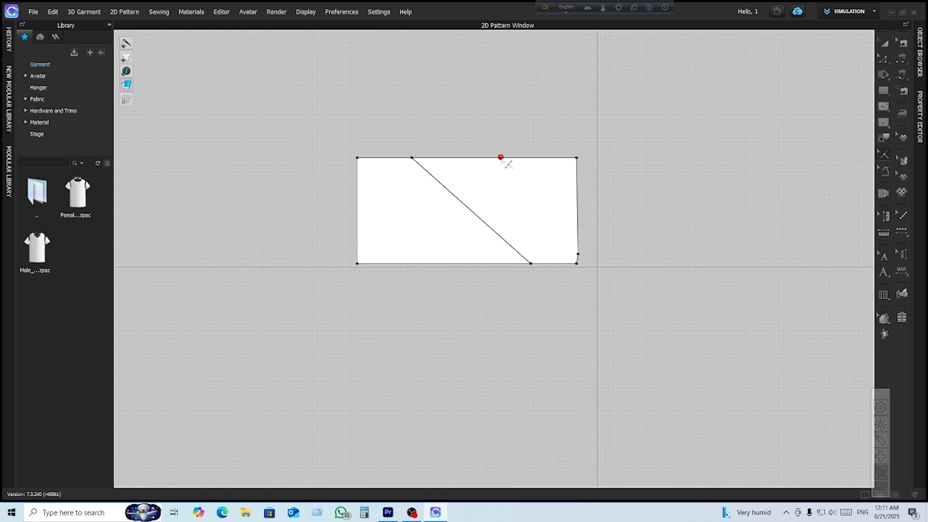
{"action": "left_click", "coordinate": [358, 223]}
{"action": "left_click", "coordinate": [358, 184]}
{"action": "left_click", "coordinate": [384, 158]}
{"action": "scroll", "coordinate": [361, 197], "scroll_direction": "up", "scroll_amount": 4}
{"action": "scroll", "coordinate": [365, 202], "scroll_direction": "up", "scroll_amount": 3}
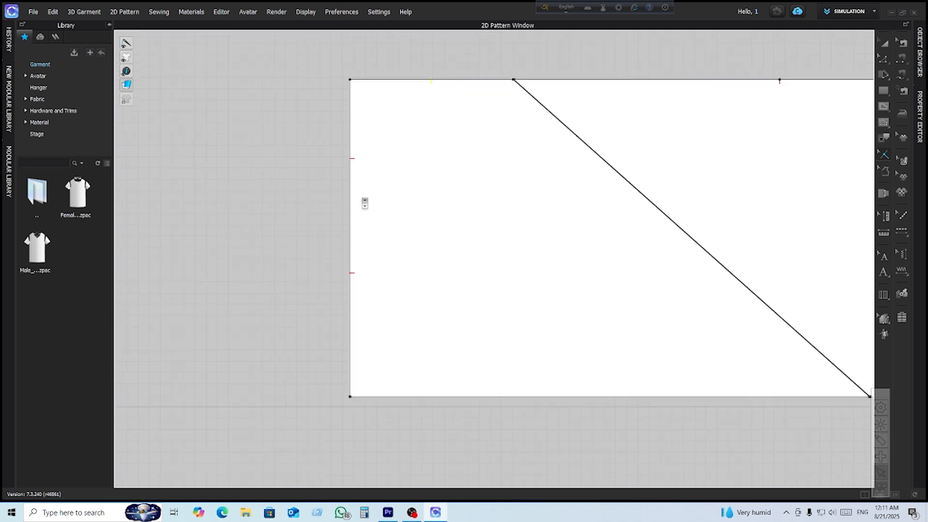
{"action": "scroll", "coordinate": [365, 202], "scroll_direction": "down", "scroll_amount": 3}
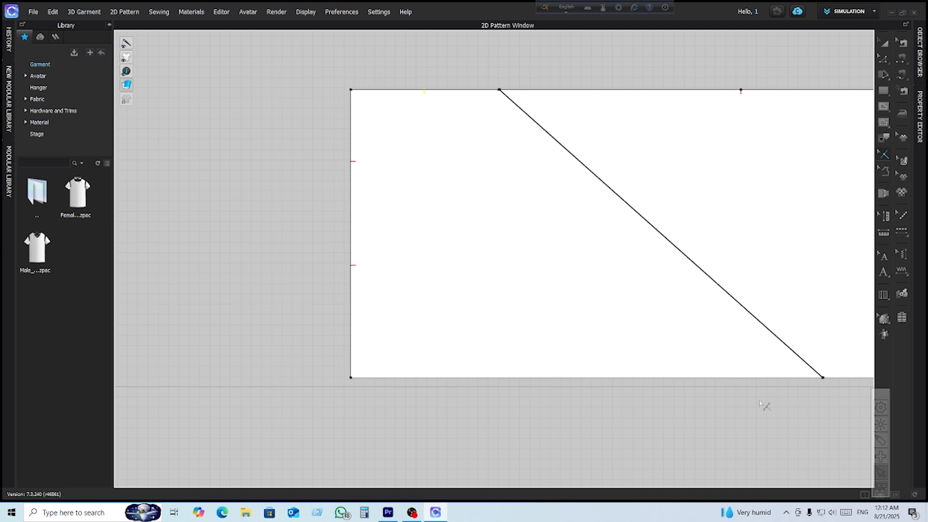
Step: Delete the left piece of the cut pattern, selecting it by its diagonal cut edge
{"action": "key", "text": "j"}
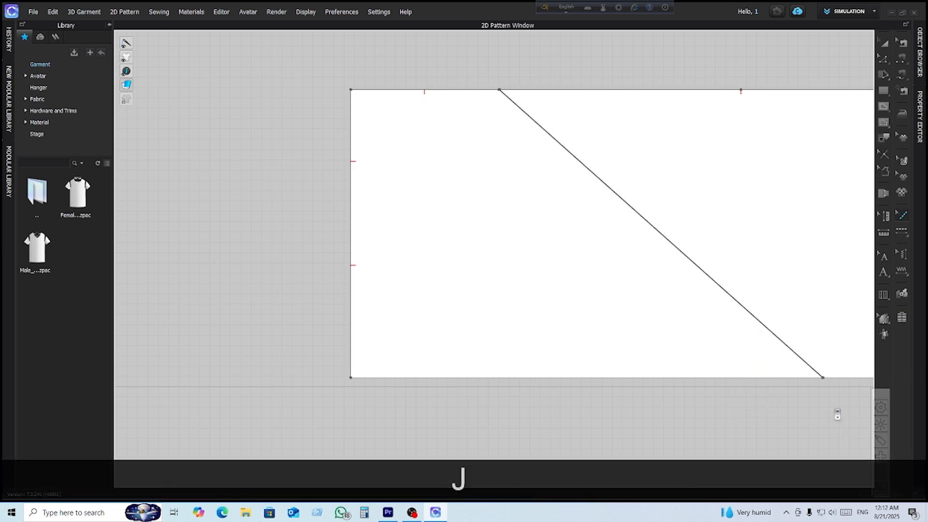
{"action": "scroll", "coordinate": [816, 401], "scroll_direction": "down", "scroll_amount": 3, "text": "ctrl"}
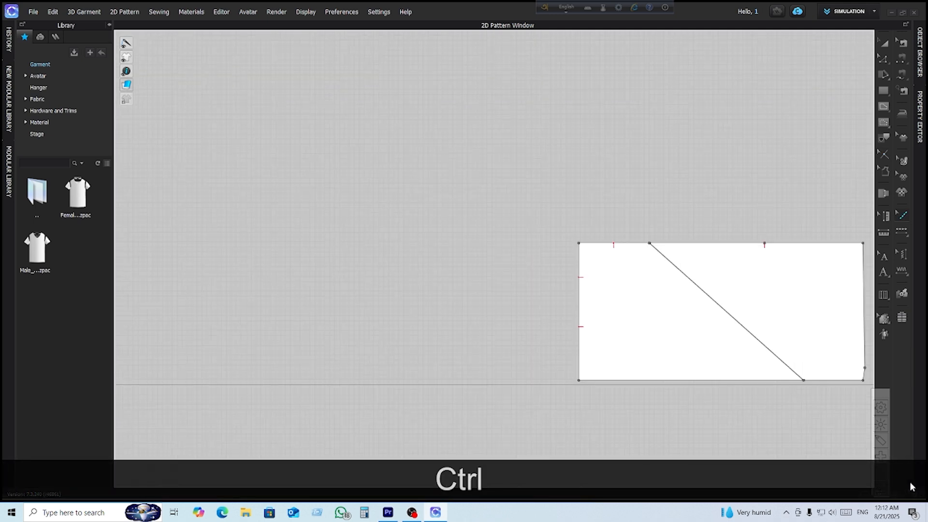
{"action": "middle_click_drag", "start_coordinate": [694, 421], "coordinate": [514, 357], "text": "ctrl"}
{"action": "scroll", "coordinate": [514, 358], "scroll_direction": "down", "scroll_amount": 2, "text": "ctrl"}
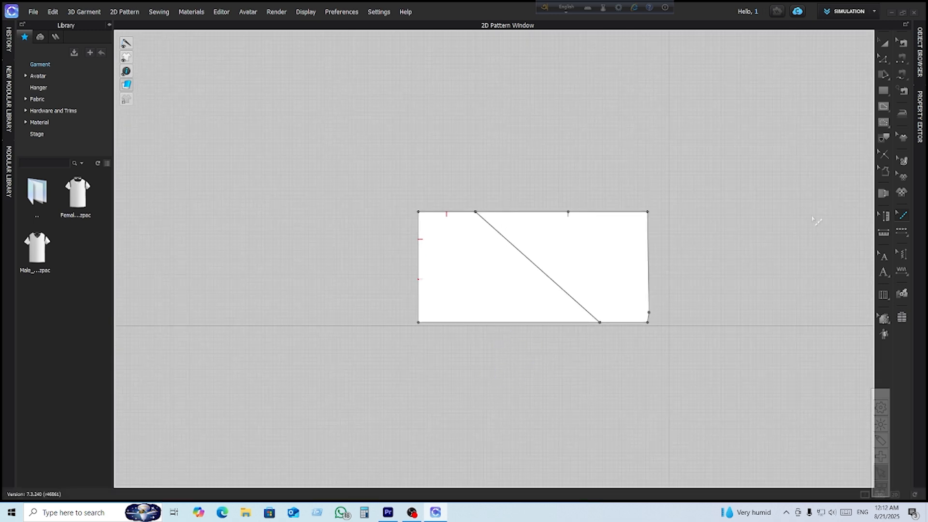
{"action": "left_click", "coordinate": [883, 137]}
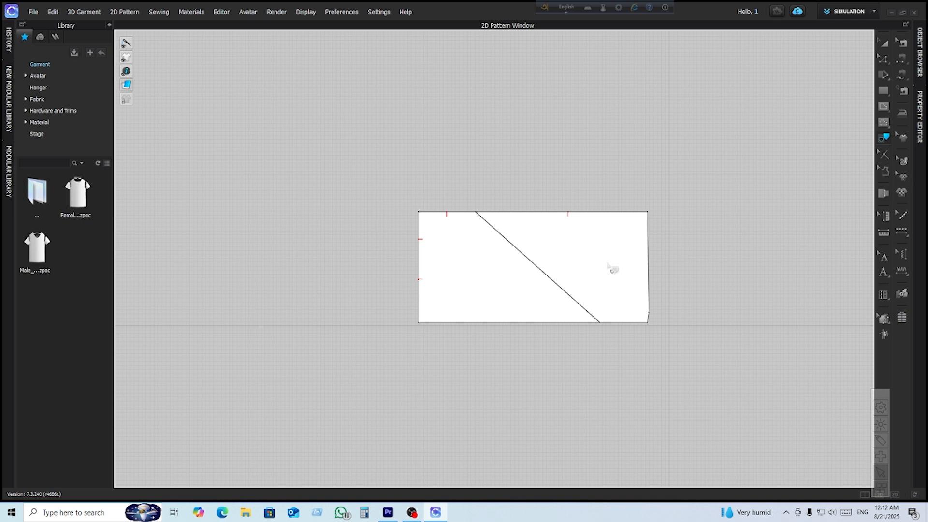
{"action": "scroll", "coordinate": [580, 289], "scroll_direction": "up", "scroll_amount": 3}
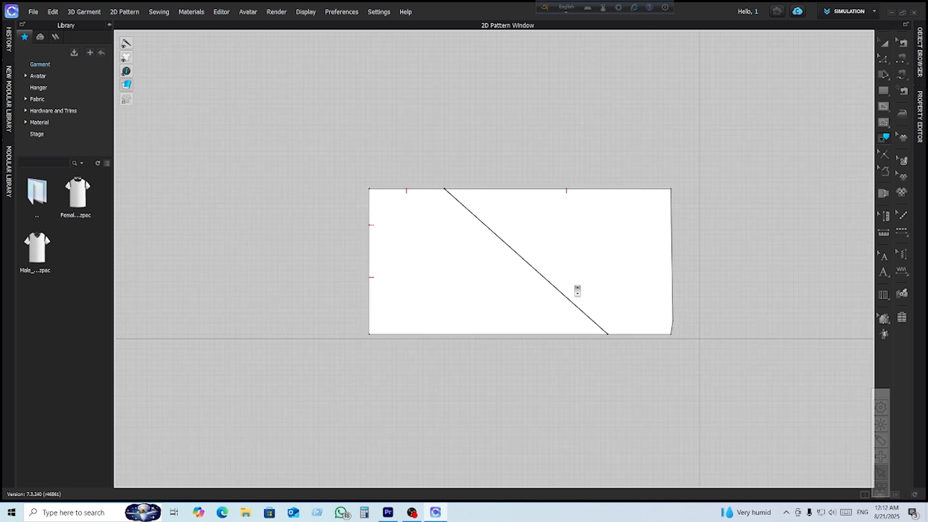
{"action": "scroll", "coordinate": [540, 282], "scroll_direction": "up", "scroll_amount": 1}
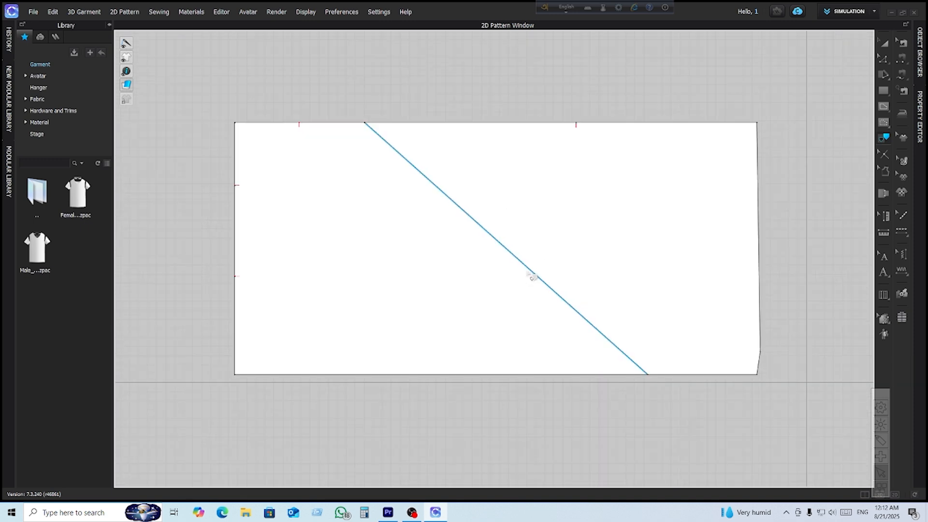
{"action": "key", "text": "z"}
{"action": "left_click", "coordinate": [534, 276]}
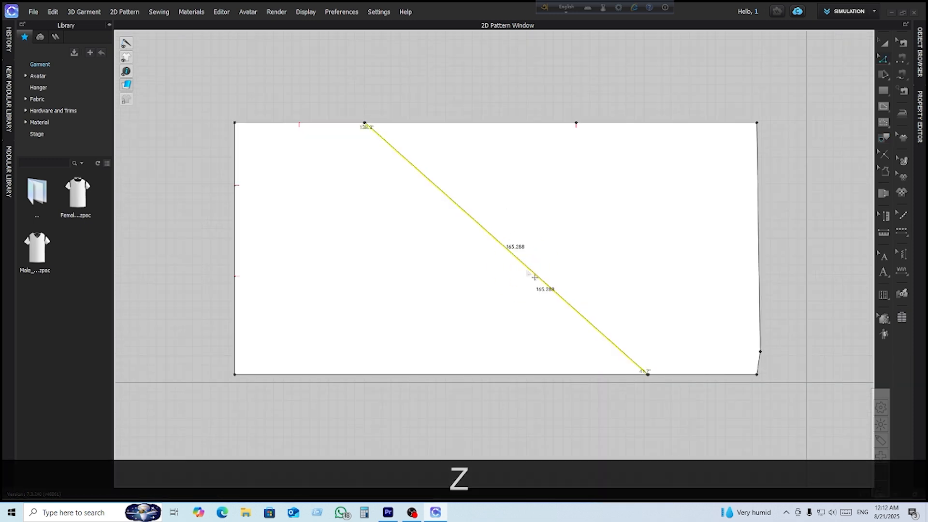
{"action": "key", "text": "Delete"}
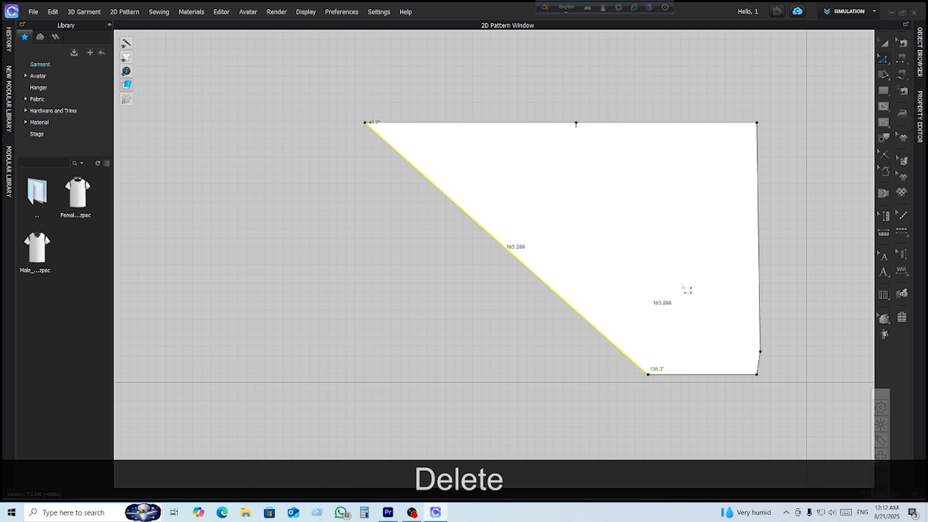
Step: Reshape the remaining piece with a vertical left side, an inward-curved lower edge and an outward bulge on the upper edge's left section
{"action": "left_click", "coordinate": [797, 236]}
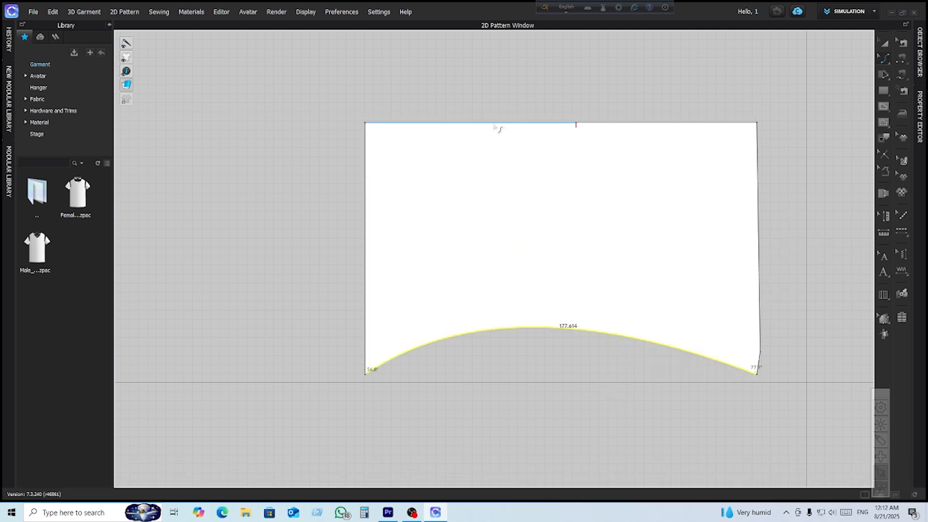
{"action": "left_click_drag", "start_coordinate": [493, 124], "coordinate": [576, 87]}
{"action": "left_click_drag", "start_coordinate": [582, 122], "coordinate": [448, 100]}
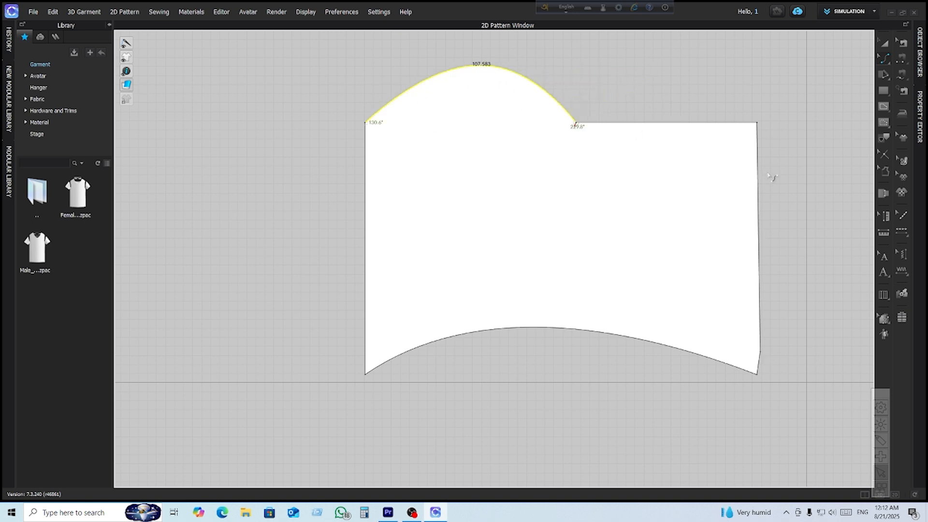
{"action": "left_click", "coordinate": [574, 191]}
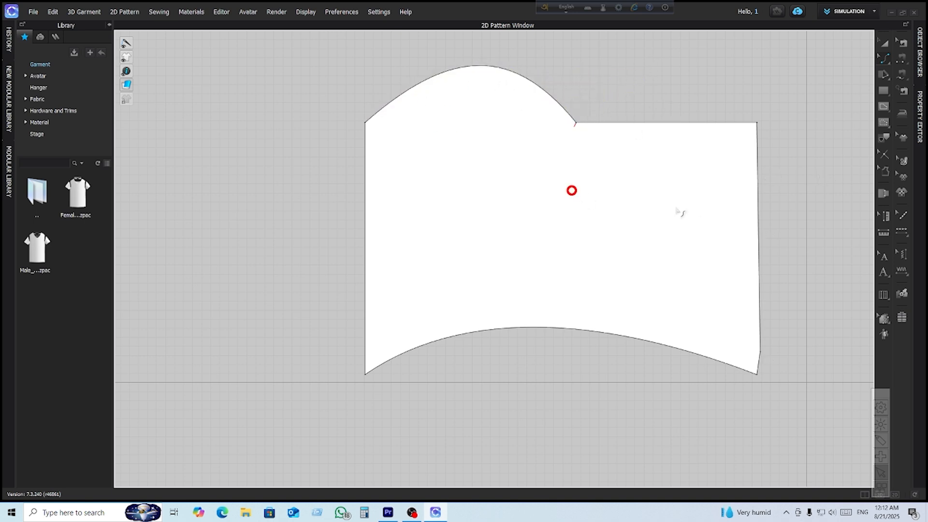
Step: Add a seam allowance to the straight right section of the upper edge and inspect it up close
{"action": "left_click", "coordinate": [883, 172]}
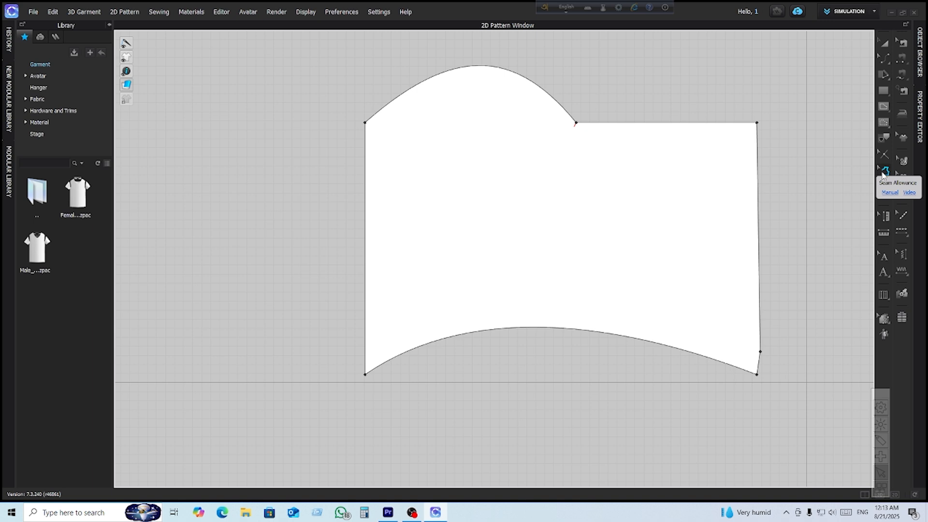
{"action": "left_click", "coordinate": [679, 123]}
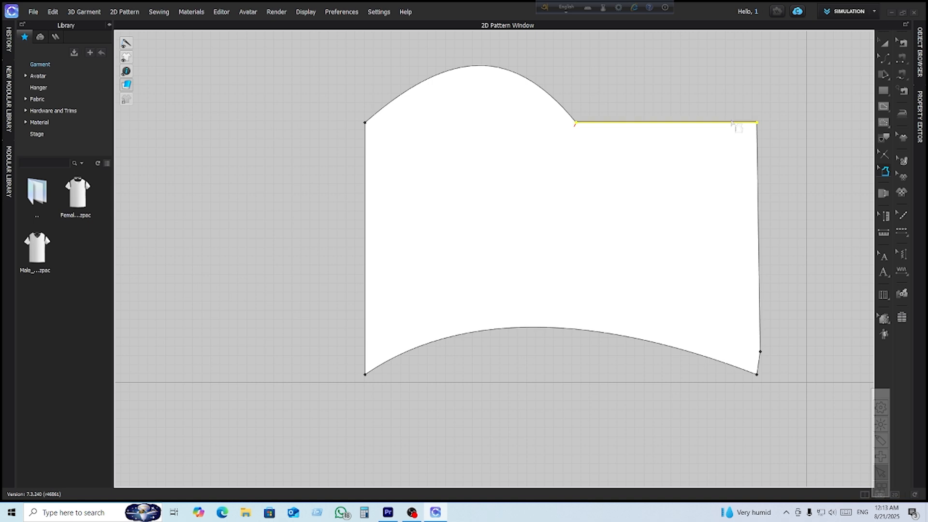
{"action": "scroll", "coordinate": [743, 133], "scroll_direction": "up", "scroll_amount": 5}
{"action": "scroll", "coordinate": [730, 116], "scroll_direction": "up", "scroll_amount": 3}
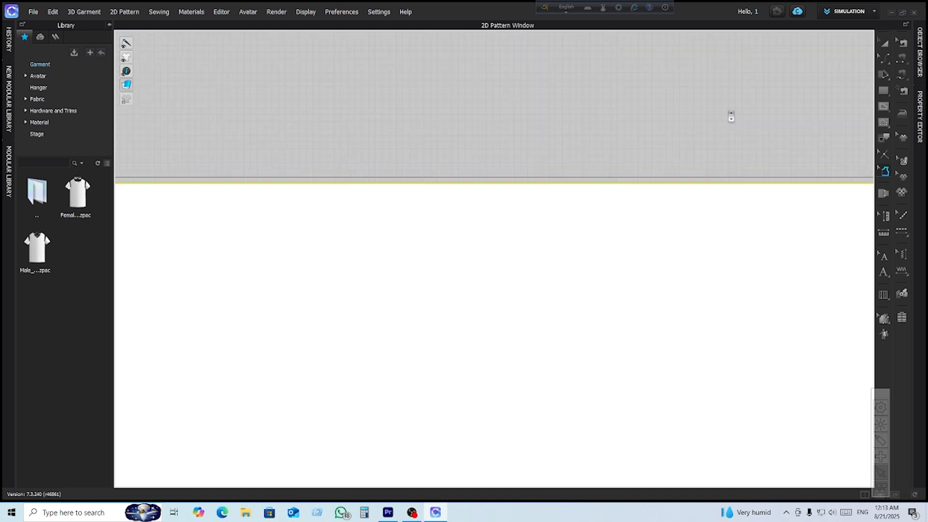
{"action": "left_click", "coordinate": [599, 264]}
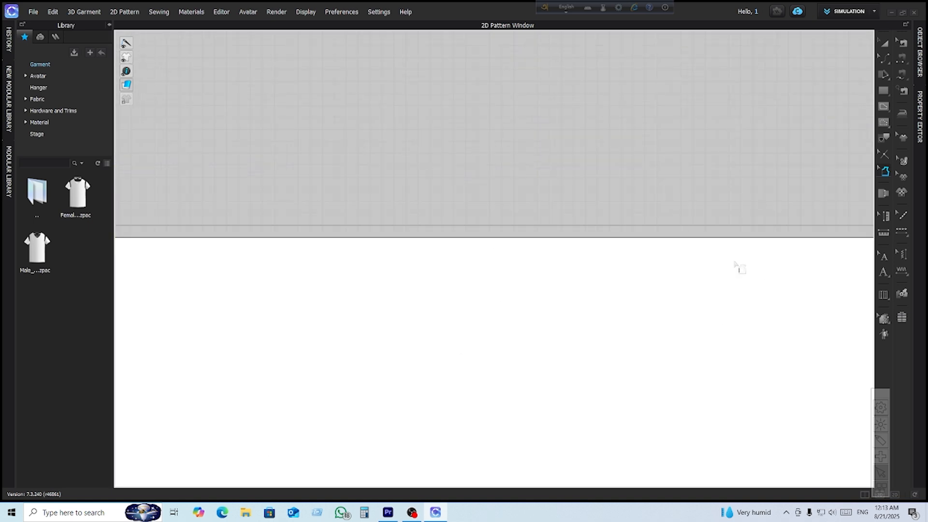
{"action": "scroll", "coordinate": [720, 254], "scroll_direction": "down", "scroll_amount": 5}
{"action": "scroll", "coordinate": [667, 253], "scroll_direction": "down", "scroll_amount": 1}
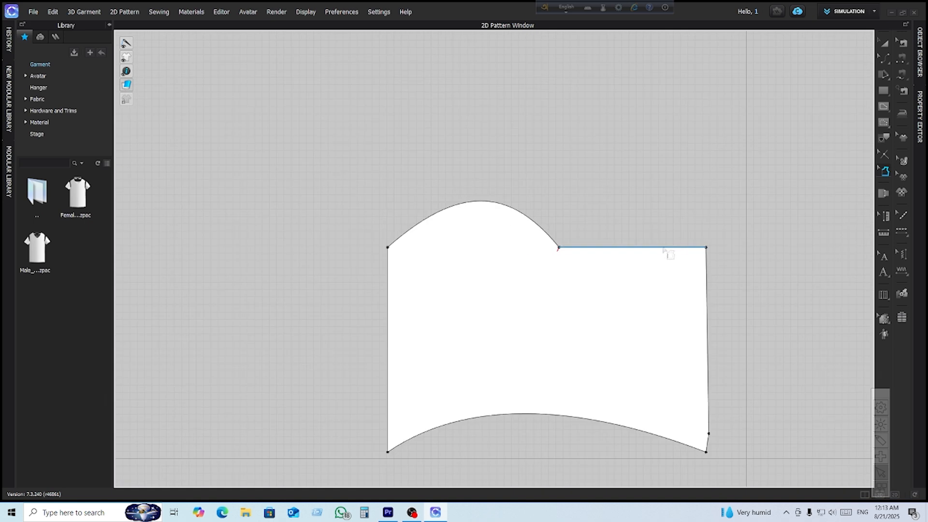
Step: Apply the seam allowance to all edges of the piece, inspect it up close and clear the selection
{"action": "left_click_drag", "start_coordinate": [335, 154], "coordinate": [740, 478]}
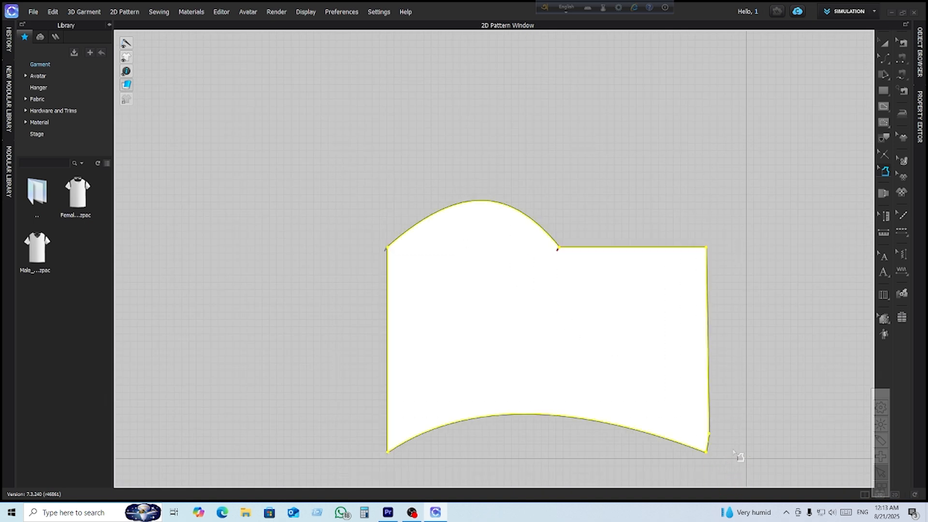
{"action": "left_click", "coordinate": [544, 231]}
{"action": "scroll", "coordinate": [690, 299], "scroll_direction": "up", "scroll_amount": 3}
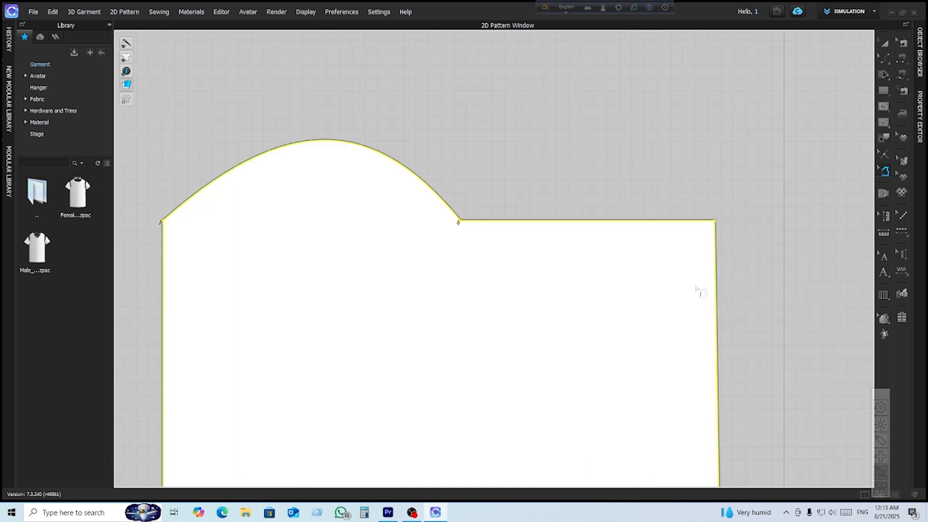
{"action": "scroll", "coordinate": [565, 213], "scroll_direction": "up", "scroll_amount": 3}
{"action": "scroll", "coordinate": [471, 176], "scroll_direction": "down", "scroll_amount": 5}
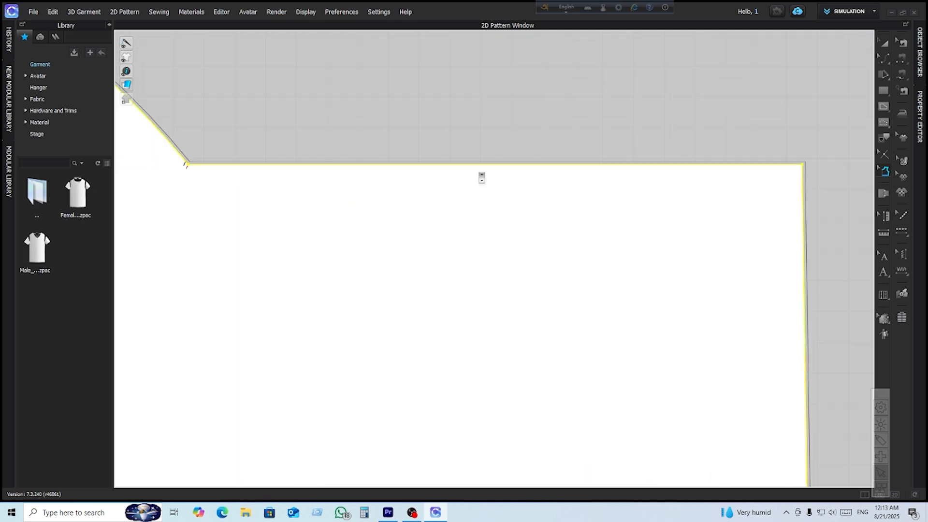
{"action": "scroll", "coordinate": [487, 177], "scroll_direction": "down", "scroll_amount": 2}
{"action": "left_click", "coordinate": [681, 269]}
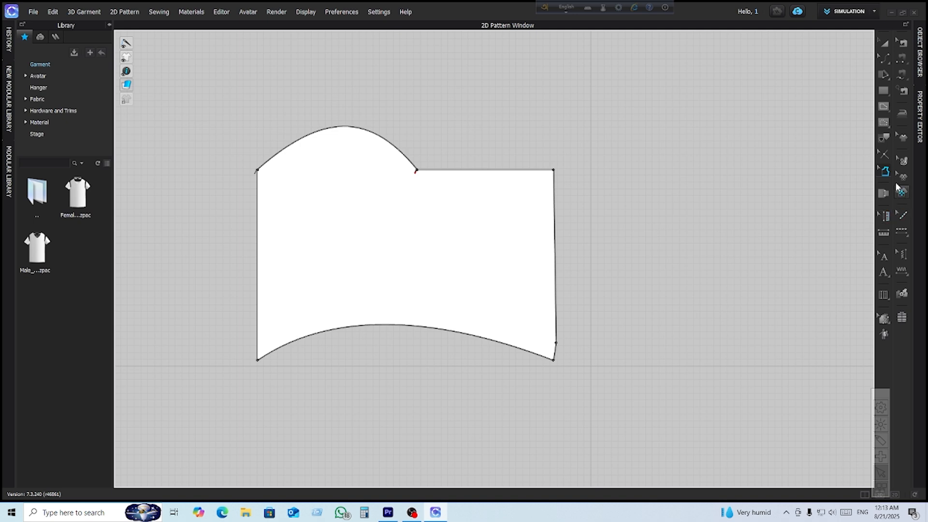
{"action": "right_click", "coordinate": [555, 197]}
{"action": "left_click", "coordinate": [655, 196]}
{"action": "left_click_drag", "start_coordinate": [514, 141], "coordinate": [638, 406]}
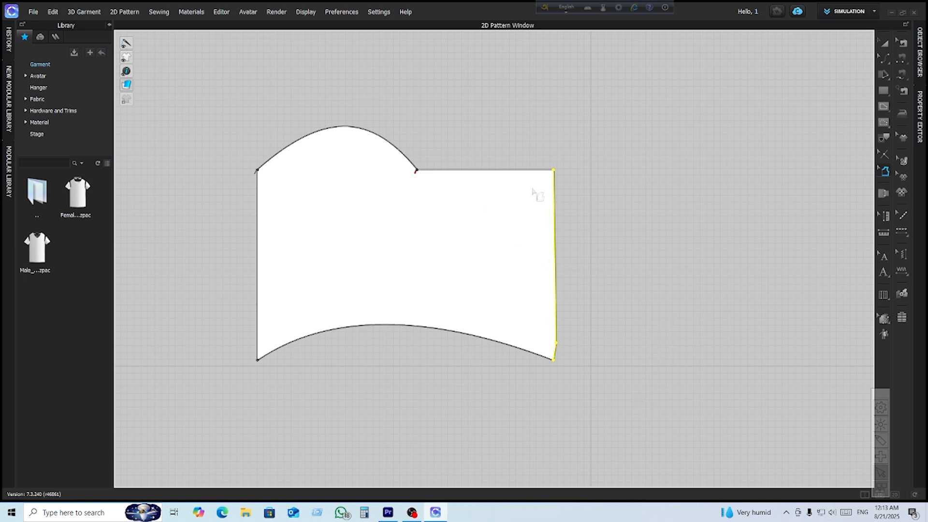
{"action": "left_click", "coordinate": [704, 221]}
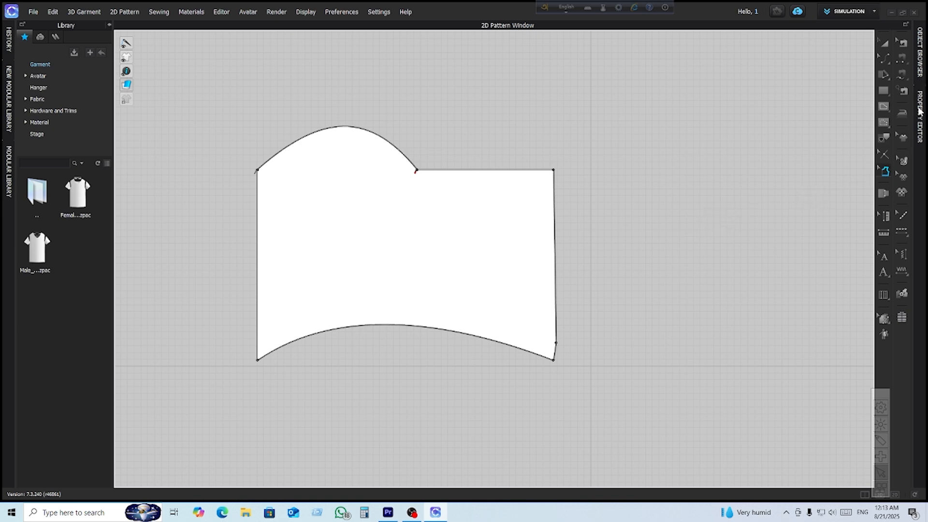
{"action": "left_click", "coordinate": [639, 187]}
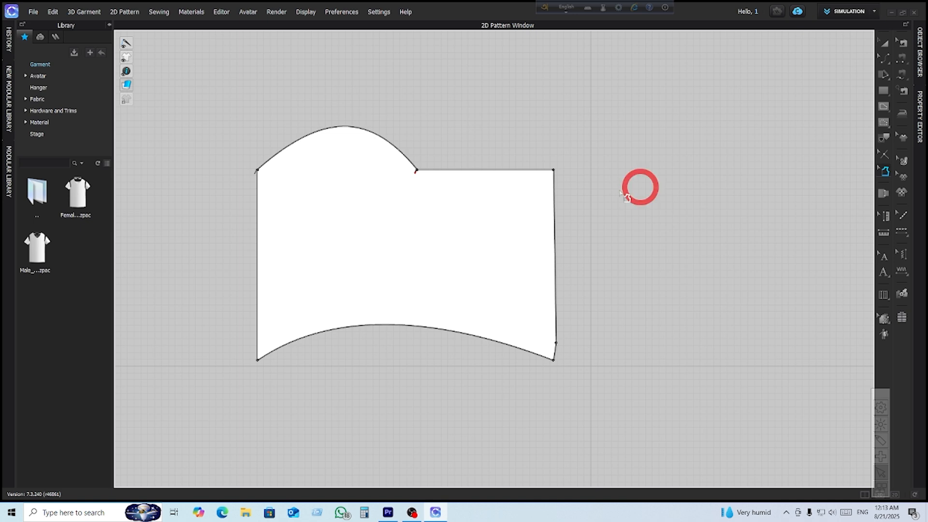
Step: Set the seam allowance width of the piece's right side edges to 0.8 in
{"action": "mouse_move", "coordinate": [521, 152]}
{"action": "left_mouse_down"}
{"action": "mouse_move", "coordinate": [575, 244]}
{"action": "mouse_move", "coordinate": [600, 381]}
{"action": "left_mouse_up"}
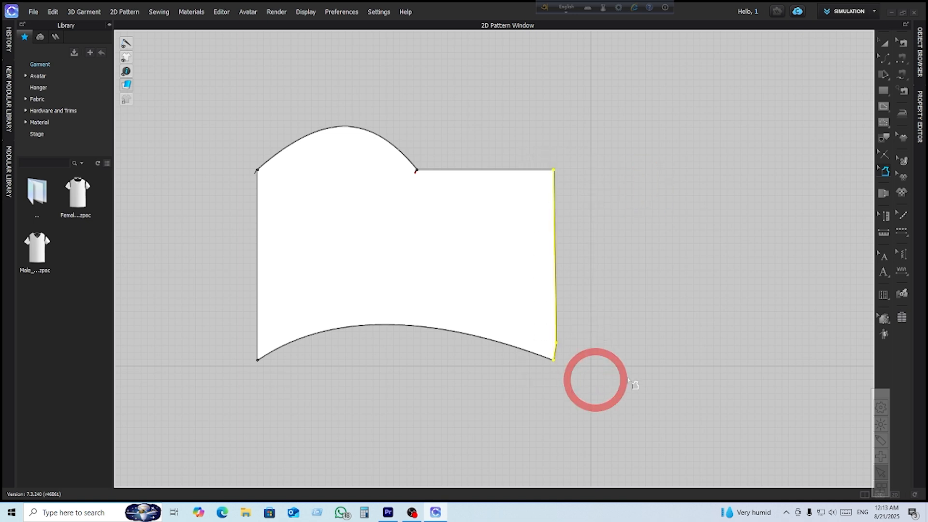
{"action": "left_click", "coordinate": [921, 130]}
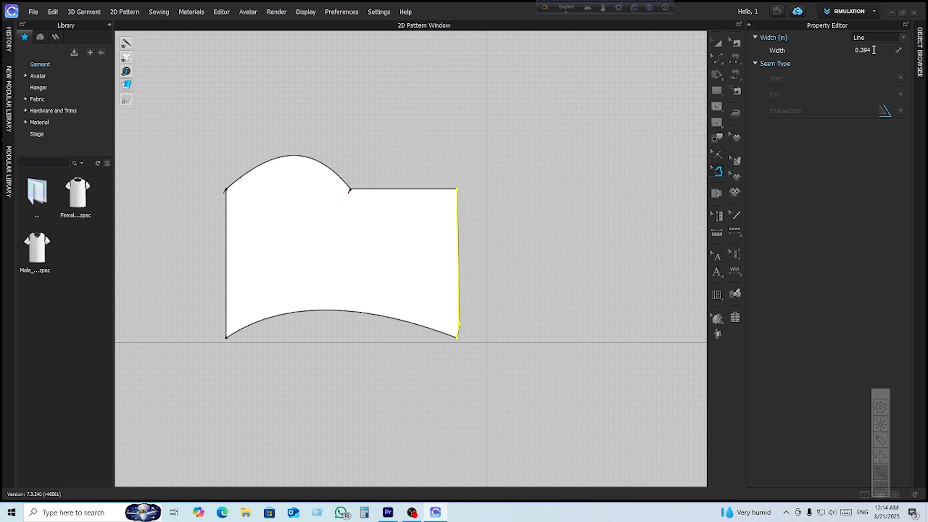
{"action": "left_click", "coordinate": [870, 50]}
{"action": "type", "text": ".8"}
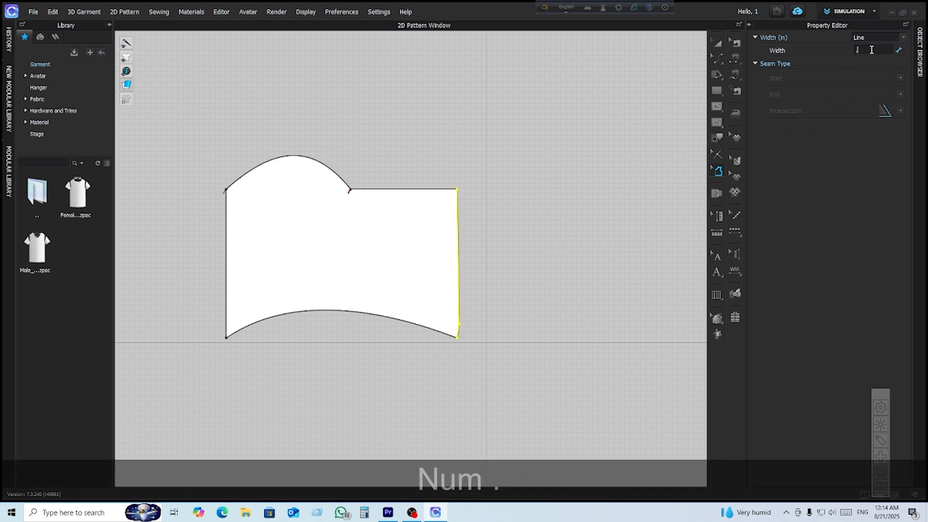
{"action": "key", "text": "Return"}
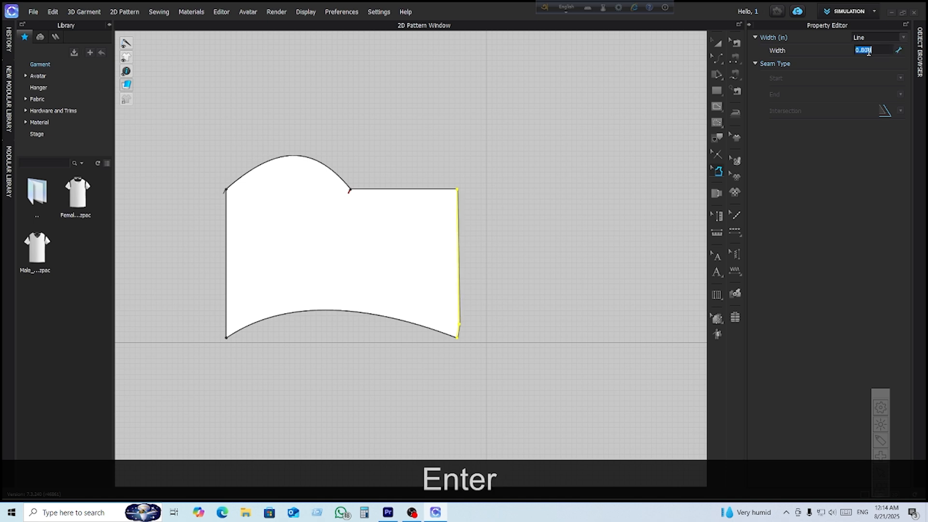
Step: Widen the seam allowance on the right side edges to 2.5 in and clear the selection
{"action": "double_click", "coordinate": [858, 50]}
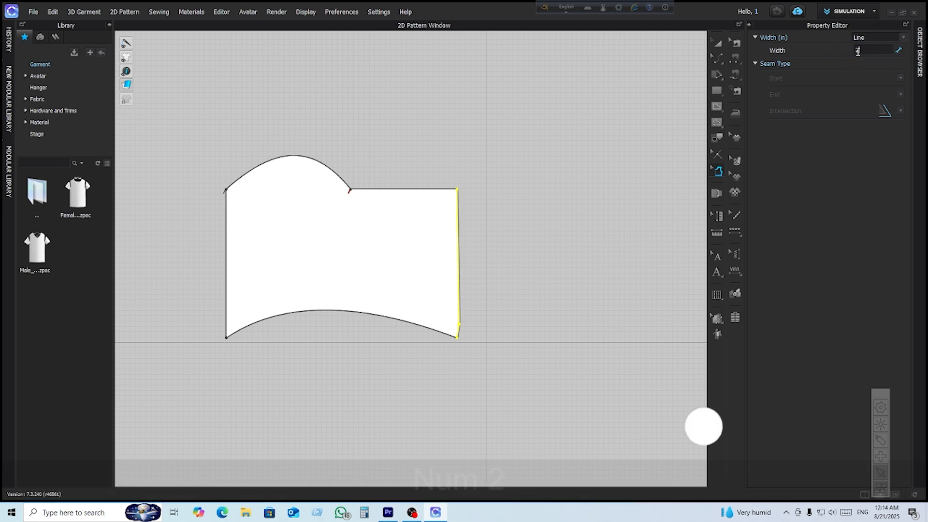
{"action": "type", "text": "2.5"}
{"action": "key", "text": "Return"}
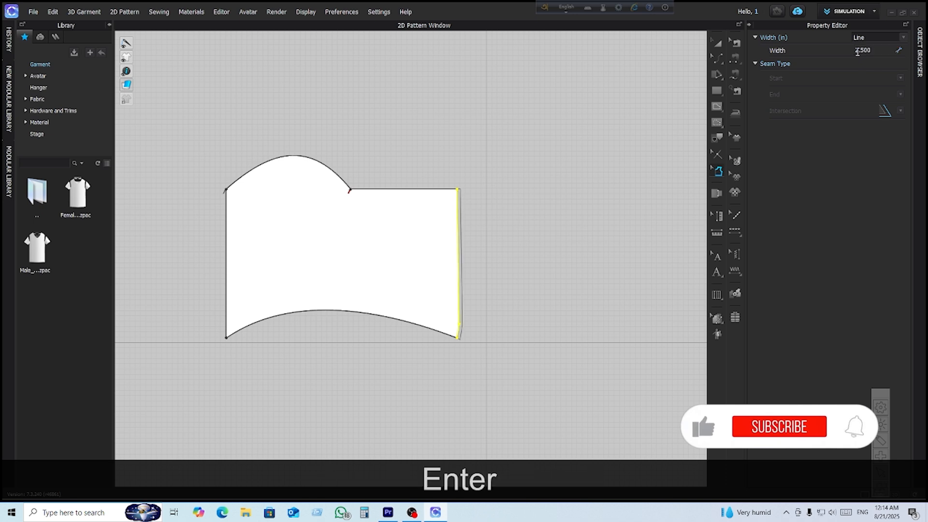
{"action": "left_click", "coordinate": [472, 260]}
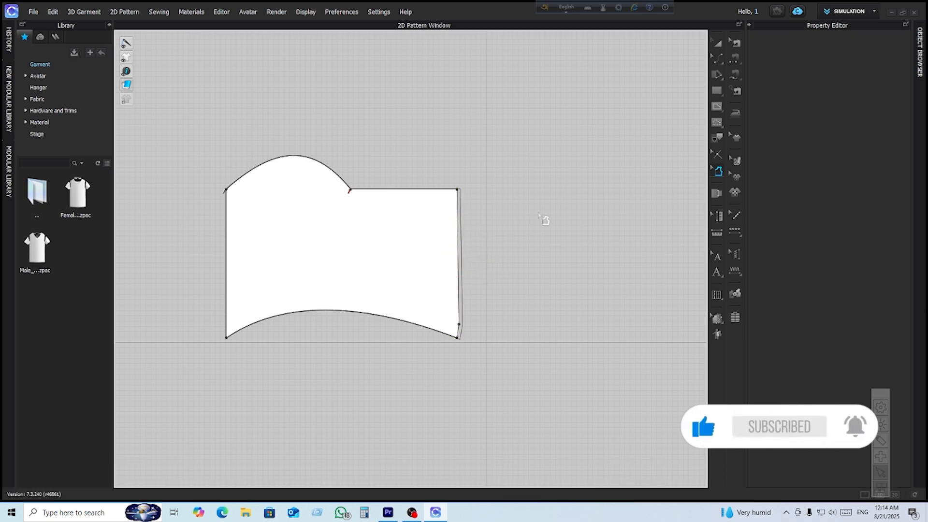
Step: Set the seam allowance width of all the piece's edges to 5 in and clear the selection
{"action": "left_click_drag", "start_coordinate": [176, 125], "coordinate": [480, 326]}
{"action": "left_click", "coordinate": [872, 52]}
{"action": "type", "text": "5"}
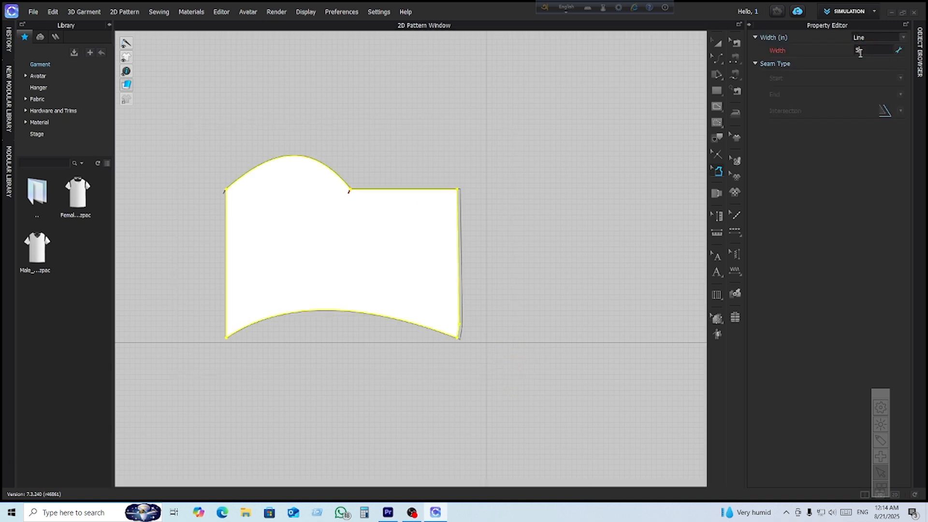
{"action": "key", "text": "Return"}
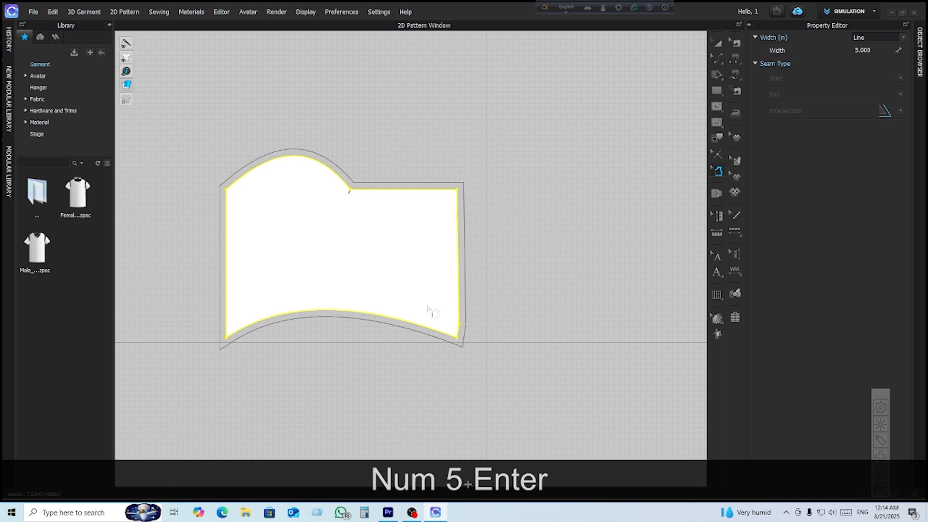
{"action": "left_click", "coordinate": [516, 236]}
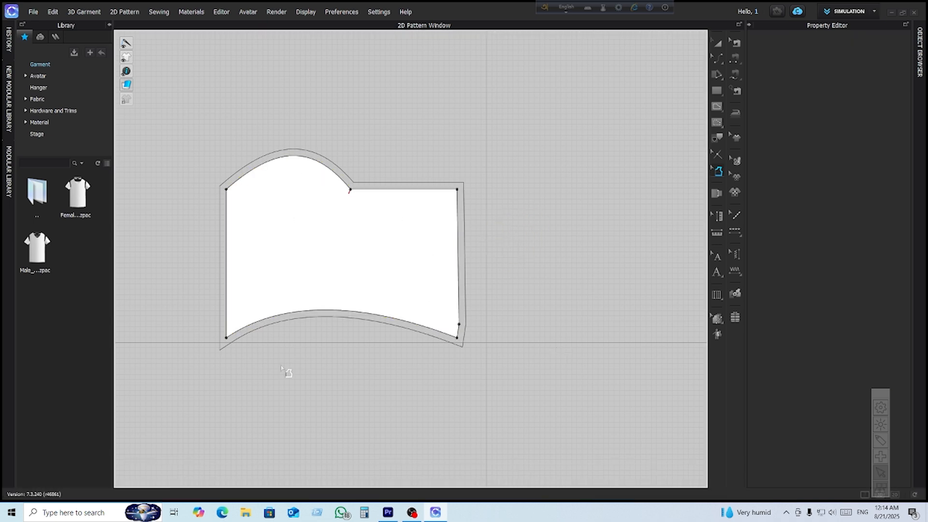
Step: Set the seam allowance width of the curved lower edge to 2 in and close the edge properties
{"action": "left_click", "coordinate": [300, 311]}
{"action": "left_click", "coordinate": [299, 312]}
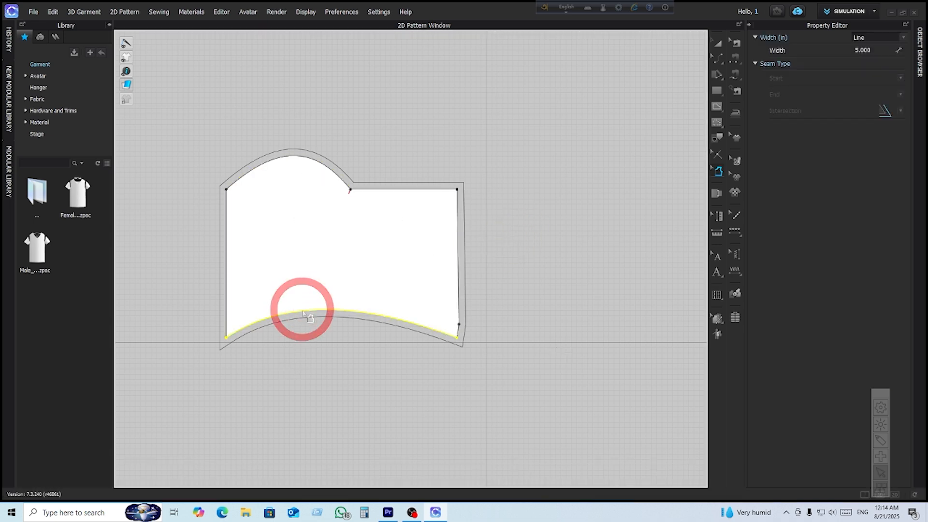
{"action": "left_click", "coordinate": [870, 51]}
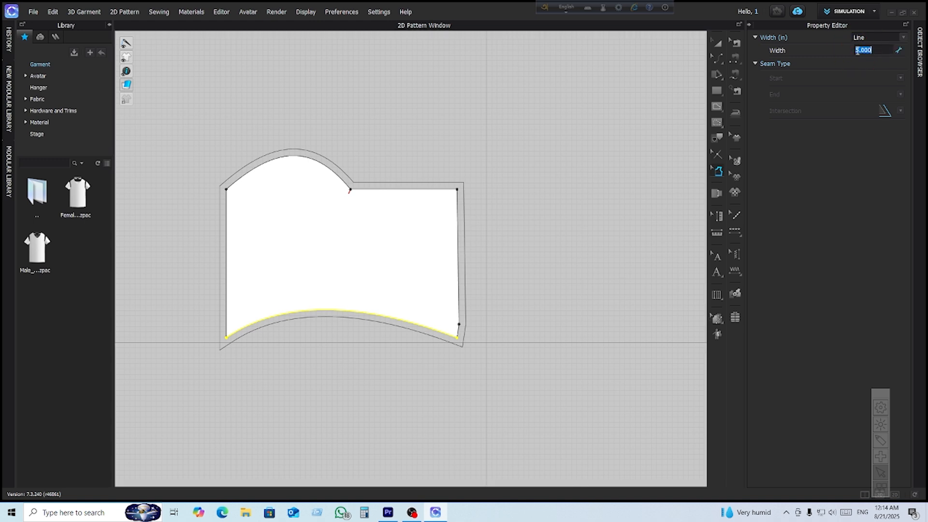
{"action": "type", "text": "2"}
{"action": "key", "text": "Return"}
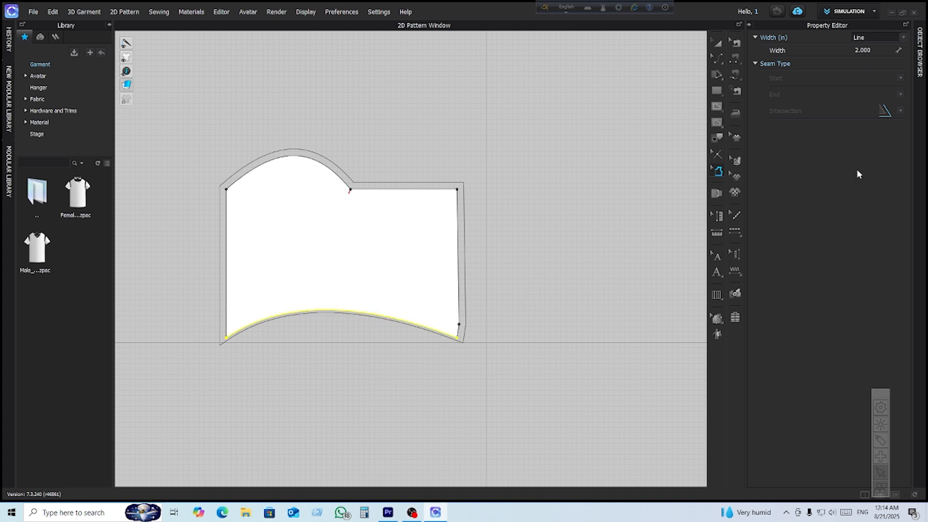
{"action": "left_click", "coordinate": [749, 24]}
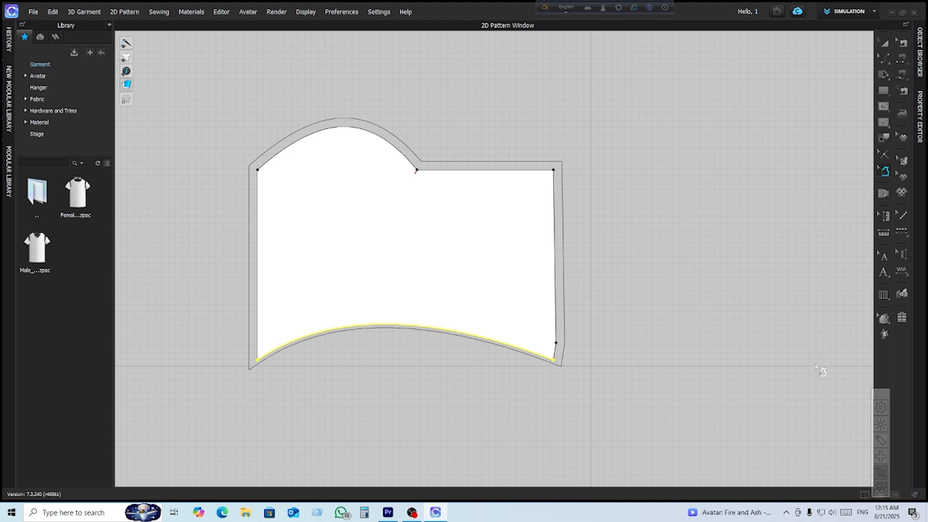
Step: Draw a red annotation rectangle around the Trace, Notch and Seam Allowance tools
{"action": "left_click", "coordinate": [879, 441]}
{"action": "left_click", "coordinate": [859, 316]}
{"action": "left_click_drag", "start_coordinate": [871, 128], "coordinate": [894, 185]}
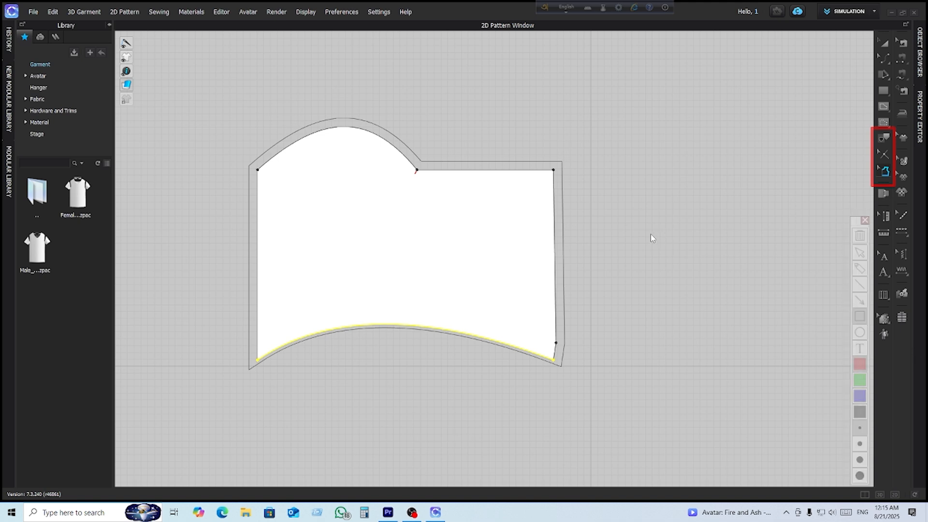
{"action": "left_click", "coordinate": [653, 216]}
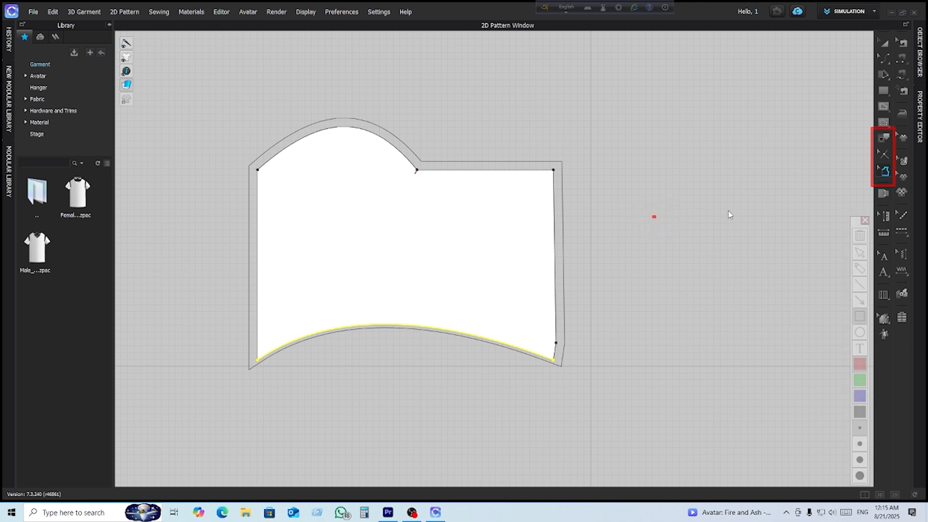